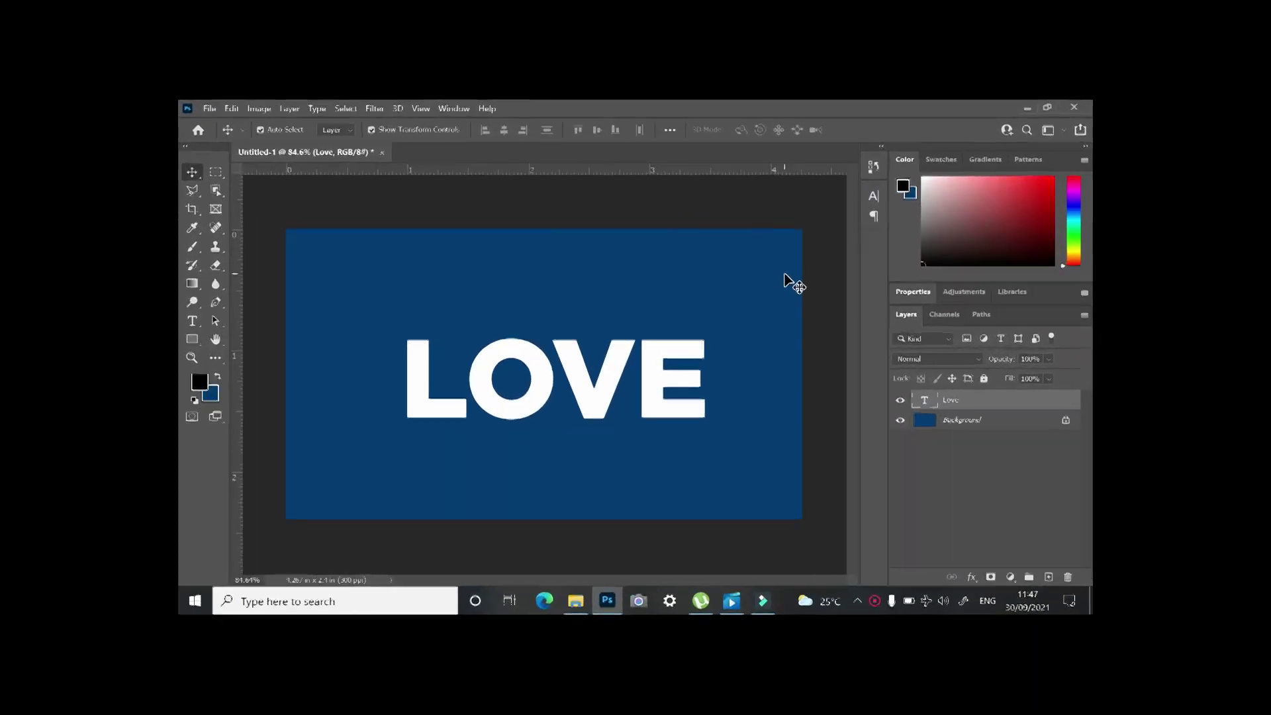
Pick up the white LOVE text on the canvas to reposition it
left_click(579, 407)
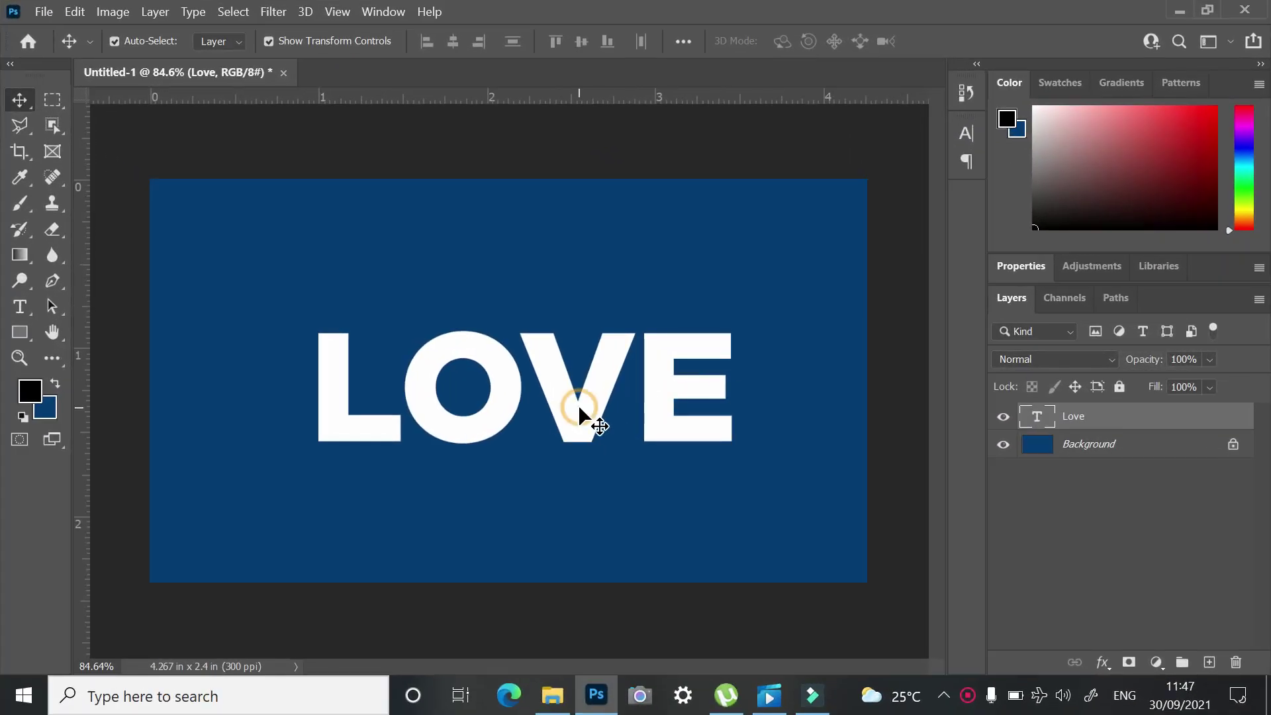
Drag LOVE upward toward the centre and select all its letters for editing
left_click_drag(578, 407, 577, 377)
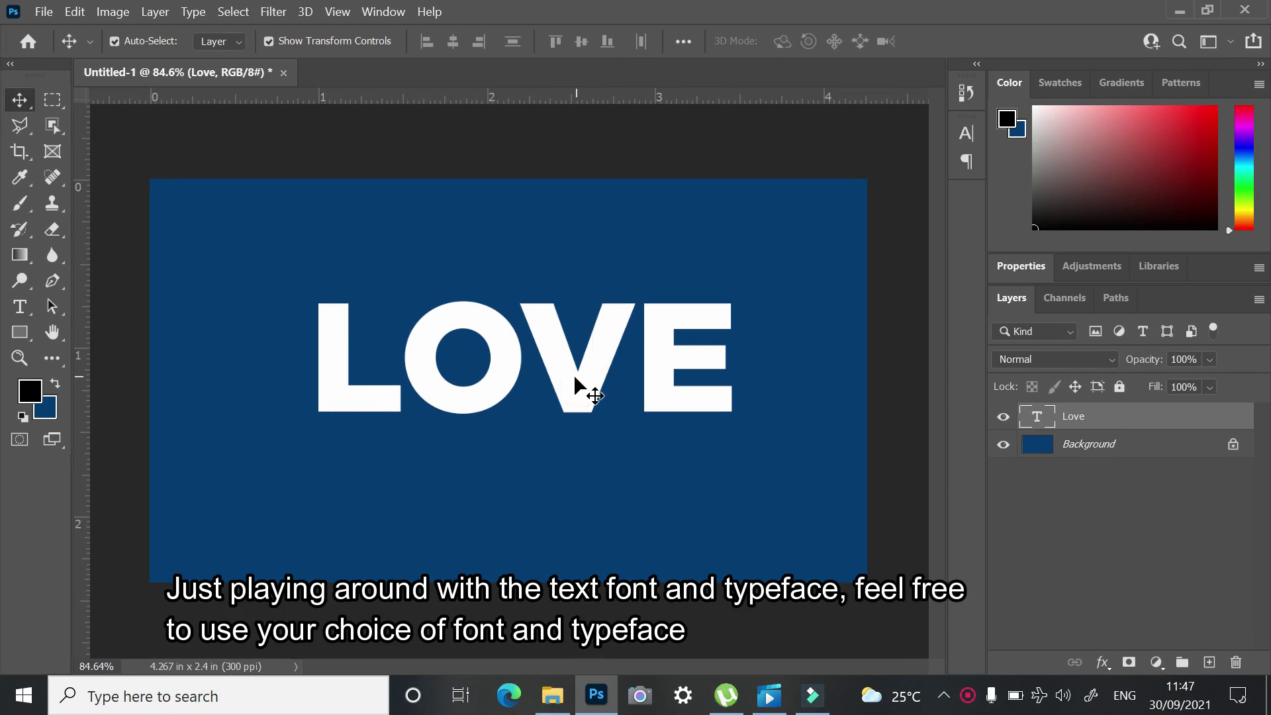
key("t")
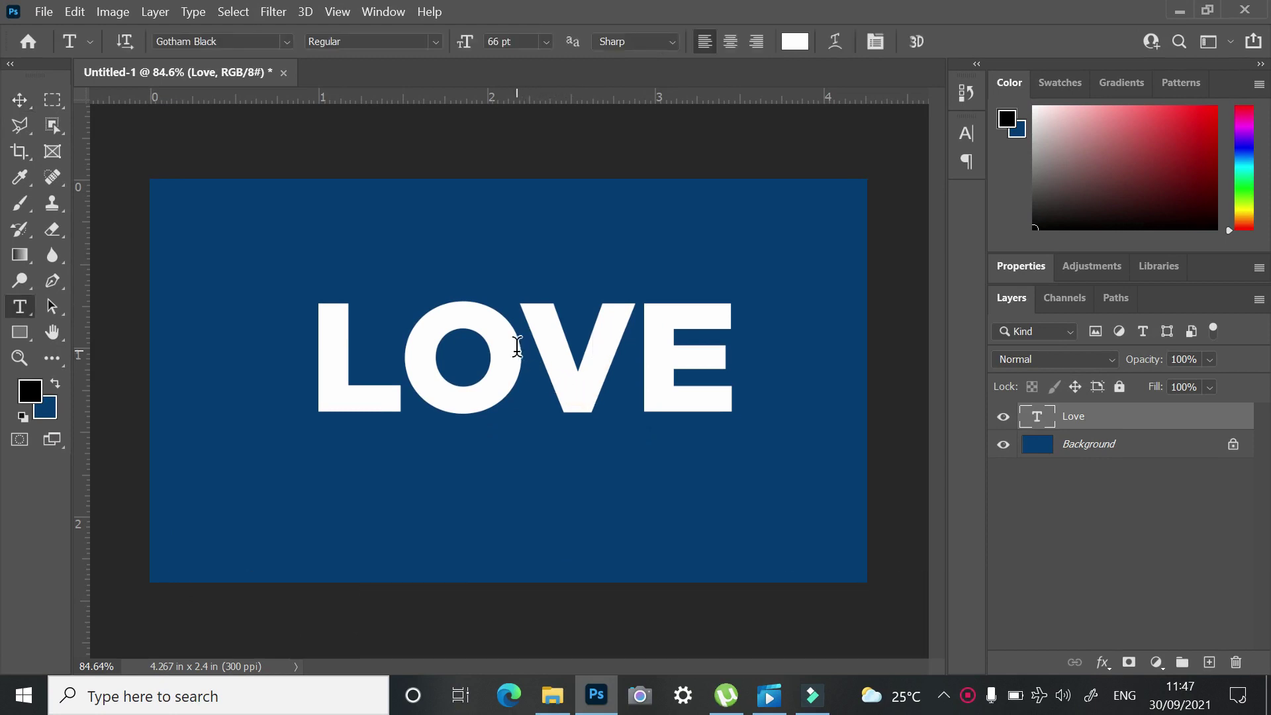
left_click(521, 344)
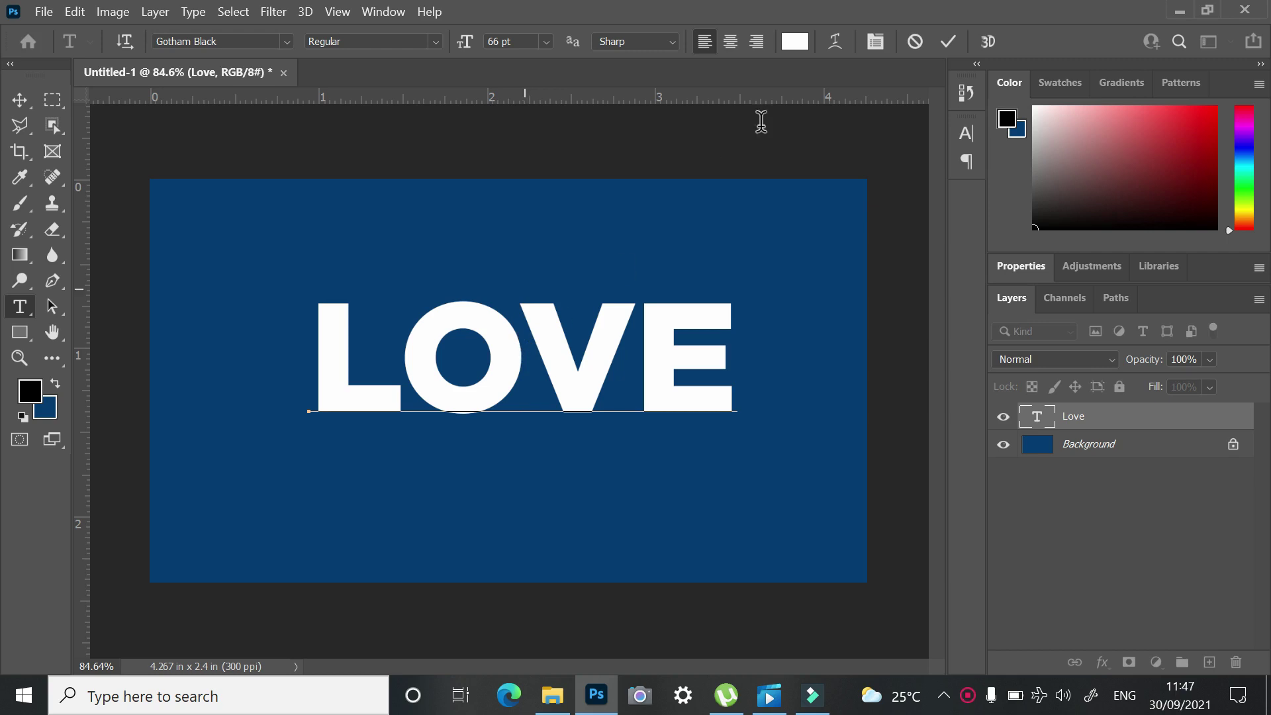
key("ctrl")
key("ctrl+a")
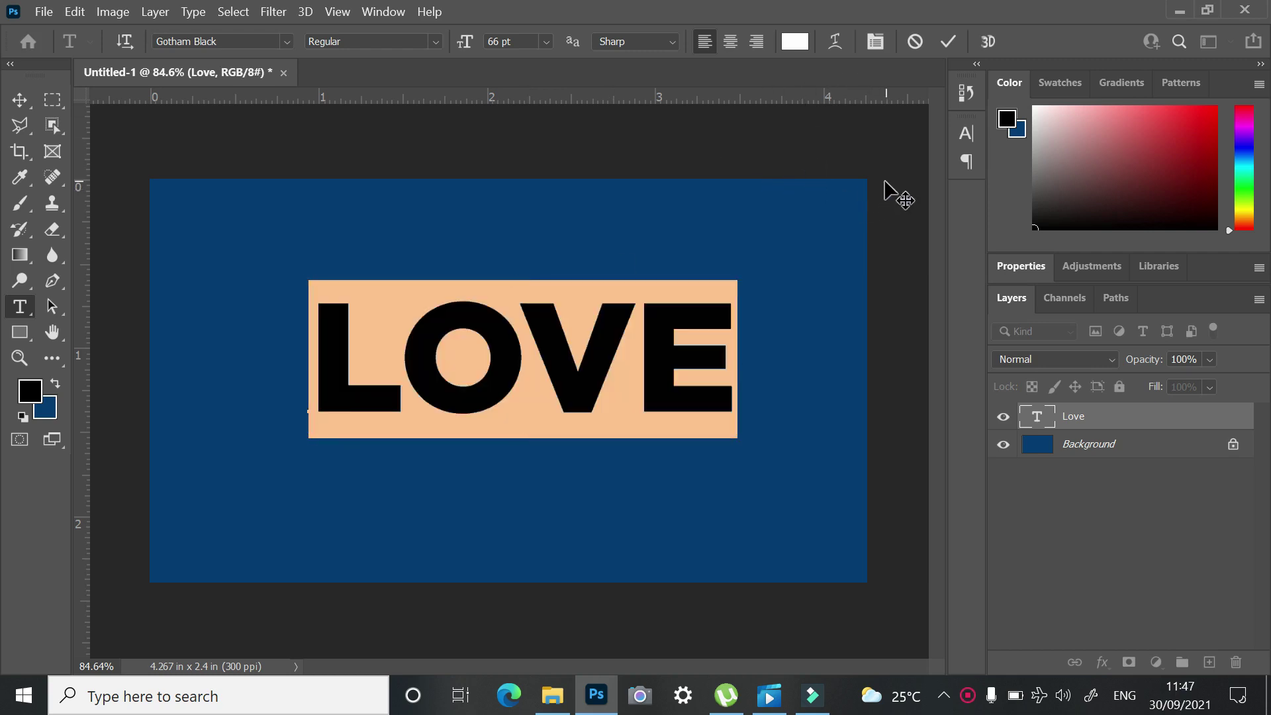
Confirm the text is Gotham Black at 66 pt, commit it, and return to the Move tool
key("ctrl+t")
left_click(774, 186)
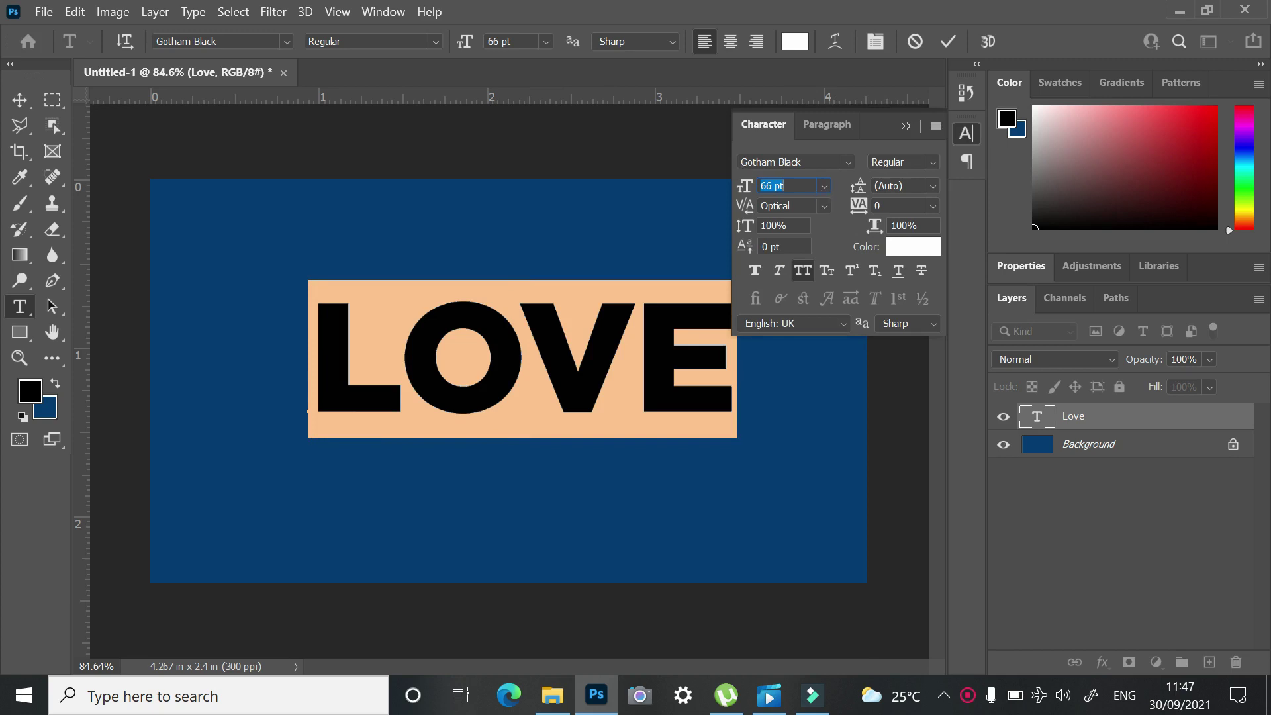
left_click(948, 42)
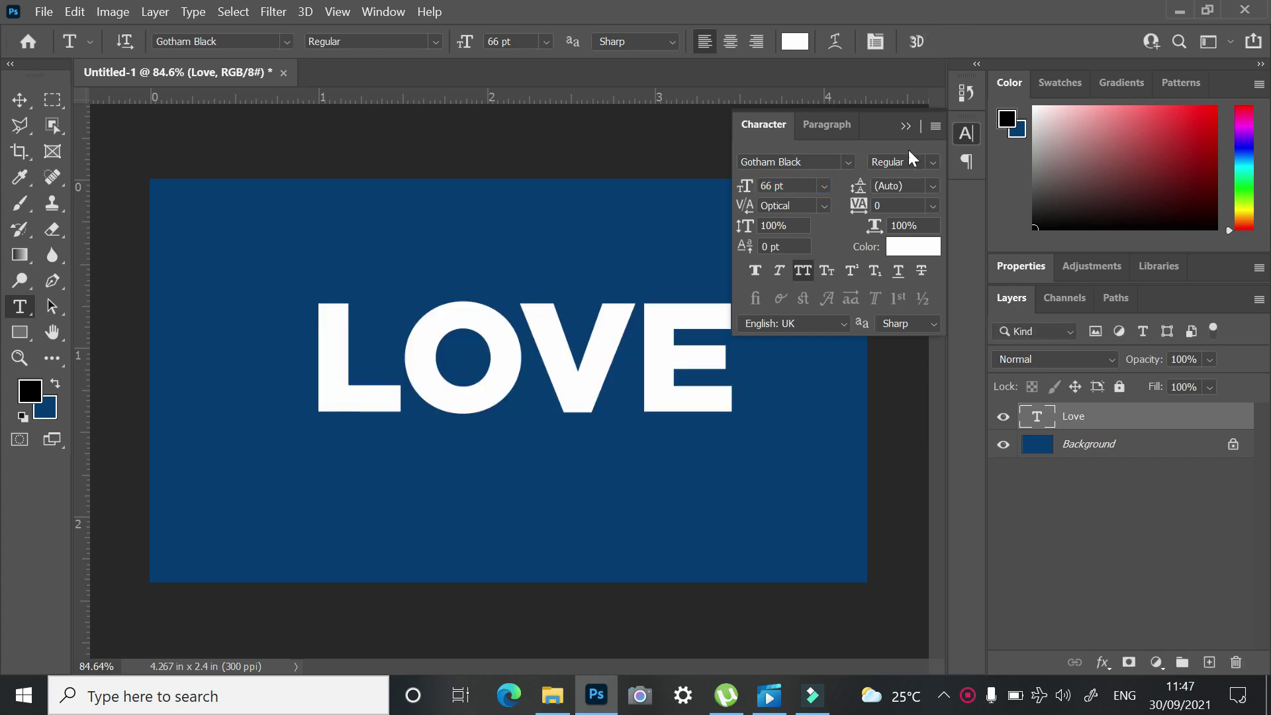
left_click(906, 127)
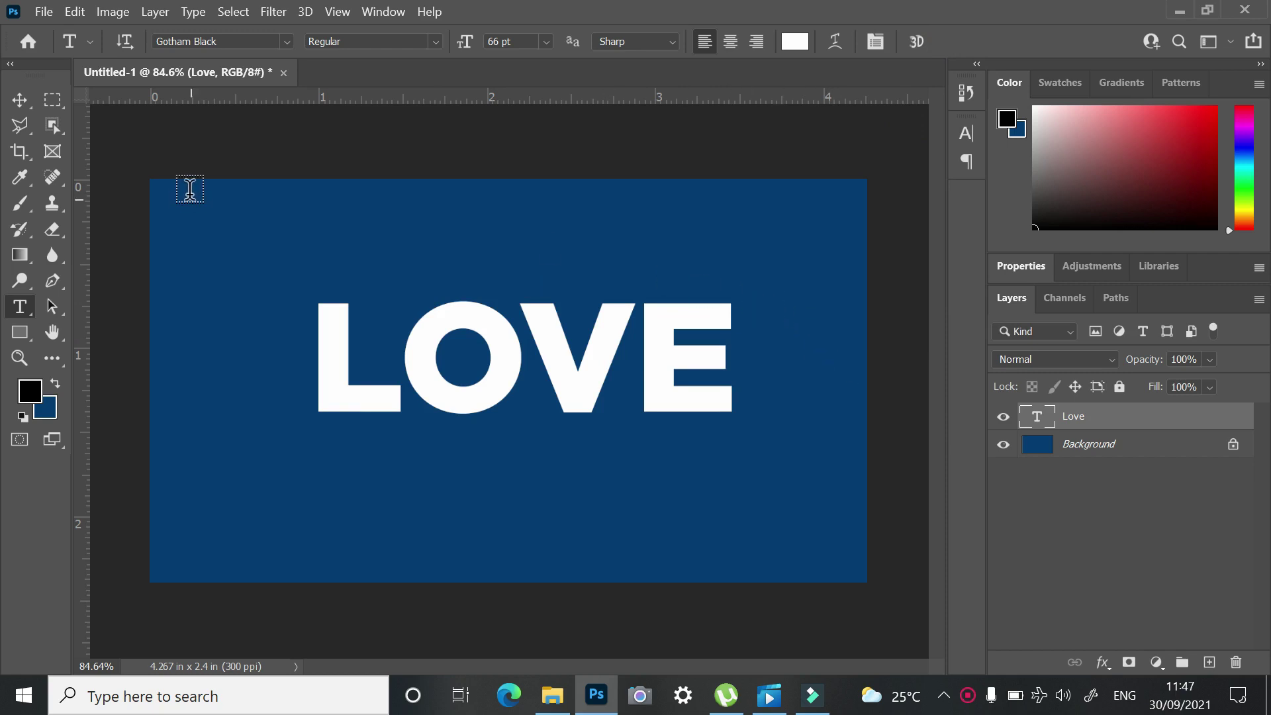
key("v")
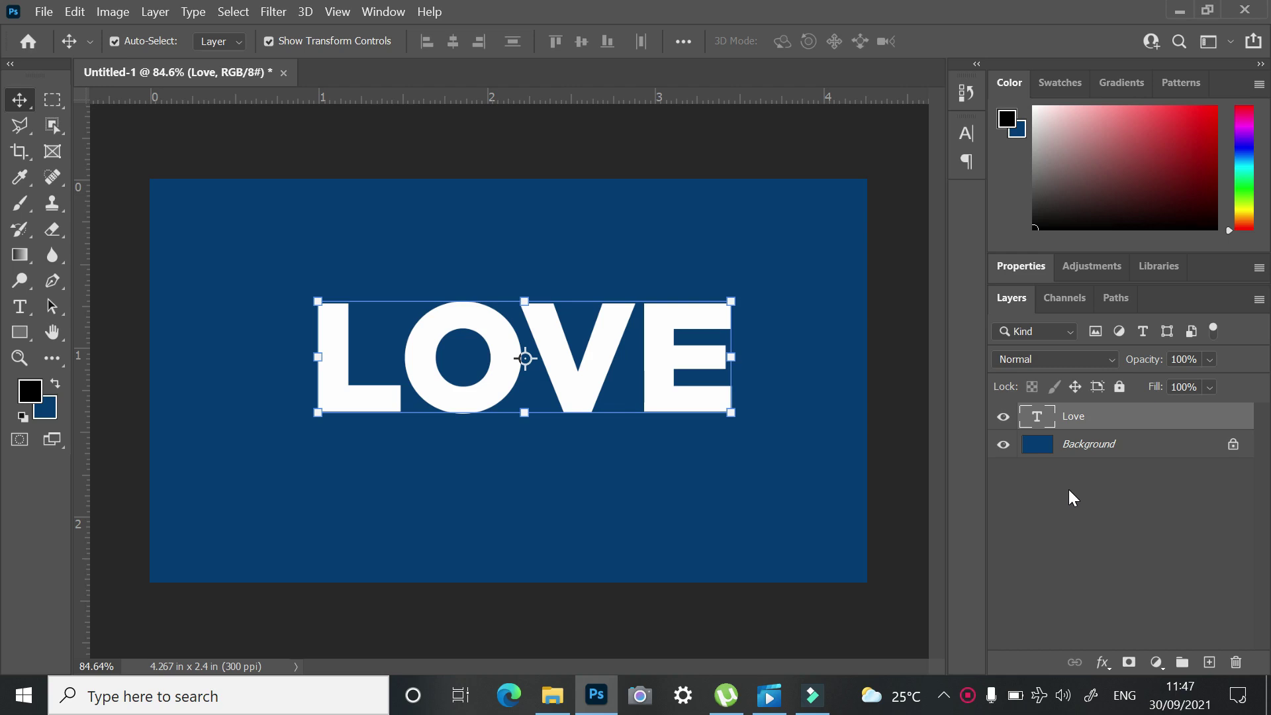
key("ctrl+h")
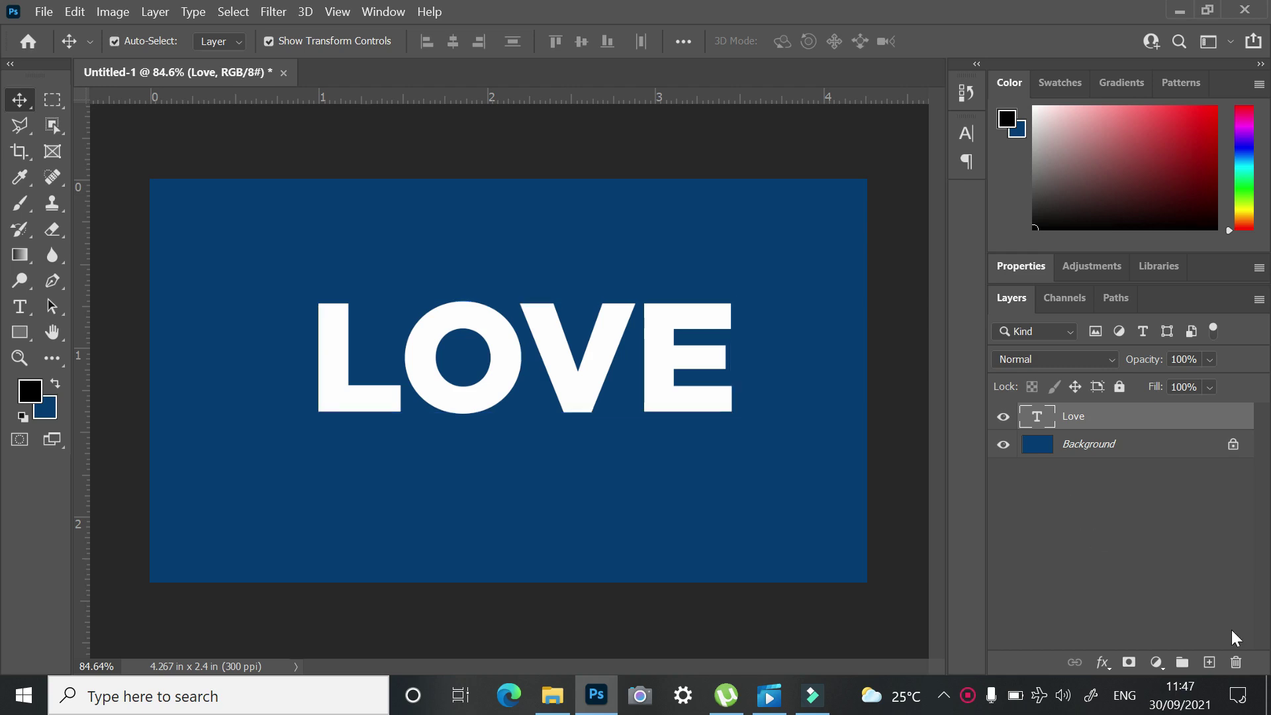
Add an empty Layer 1 and draw a circular elliptical selection near the O
left_click(1209, 663)
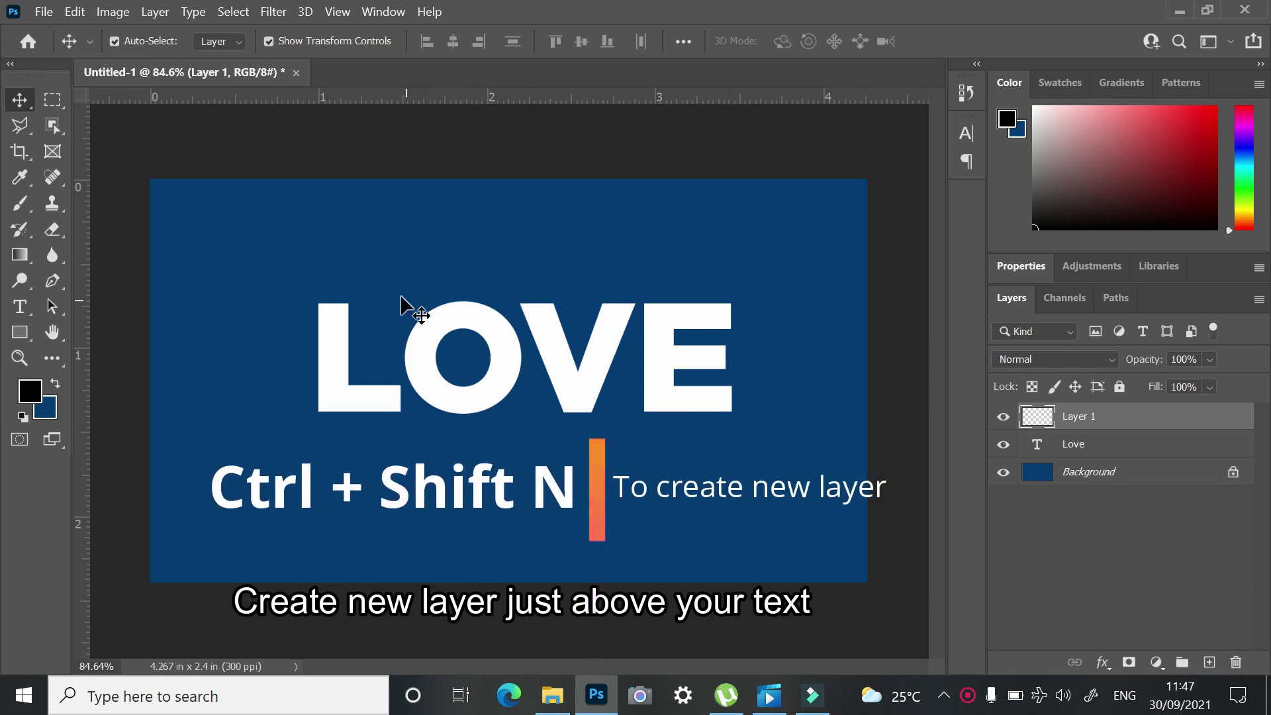
left_click(49, 99)
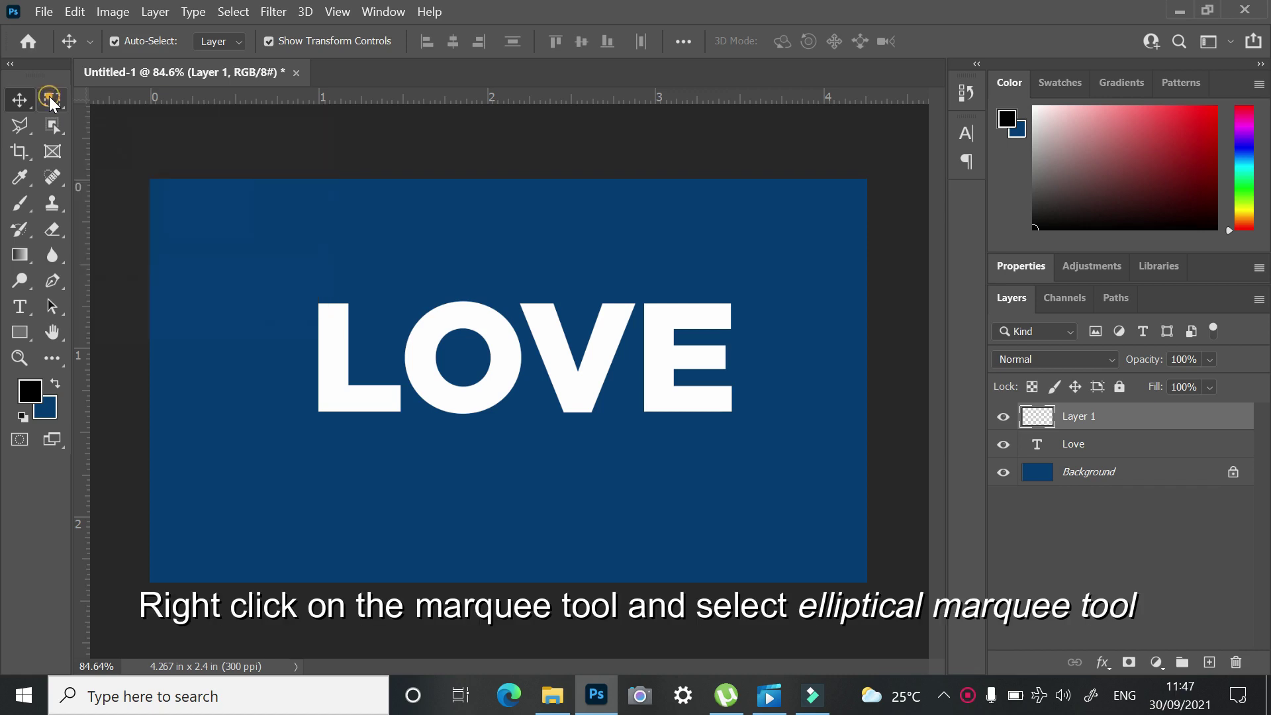
right_click(50, 99)
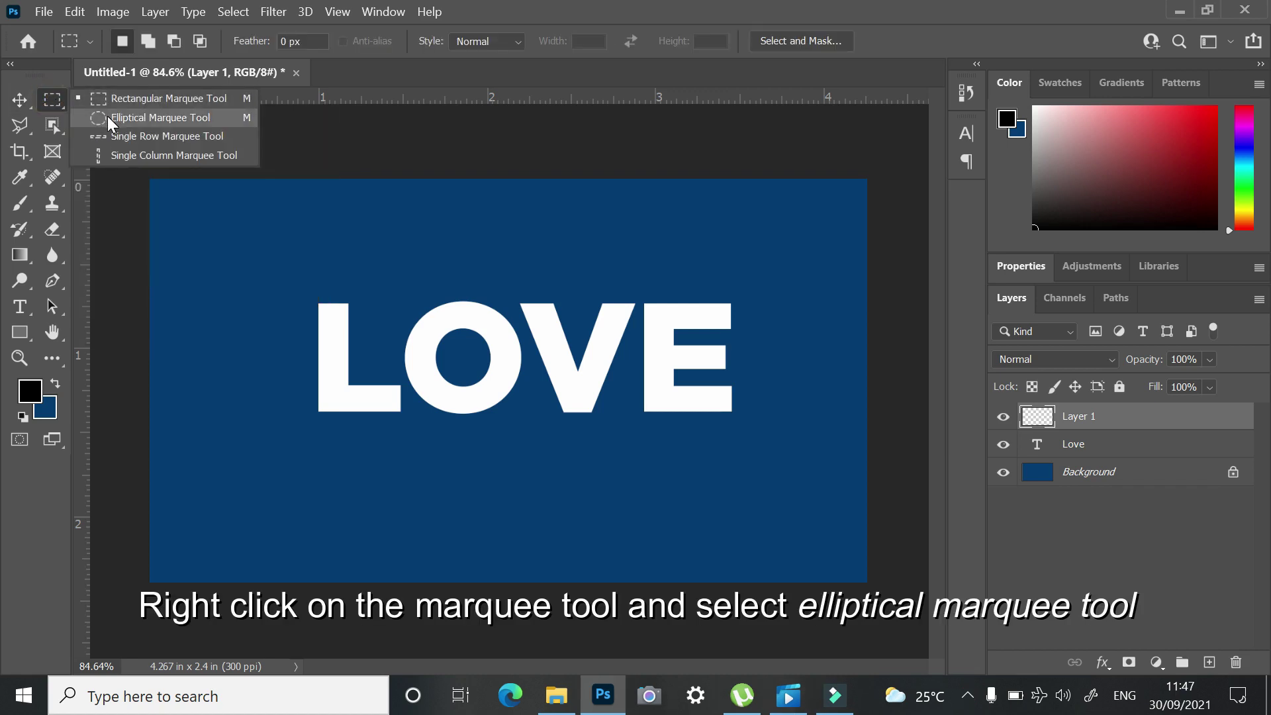
left_click(54, 102)
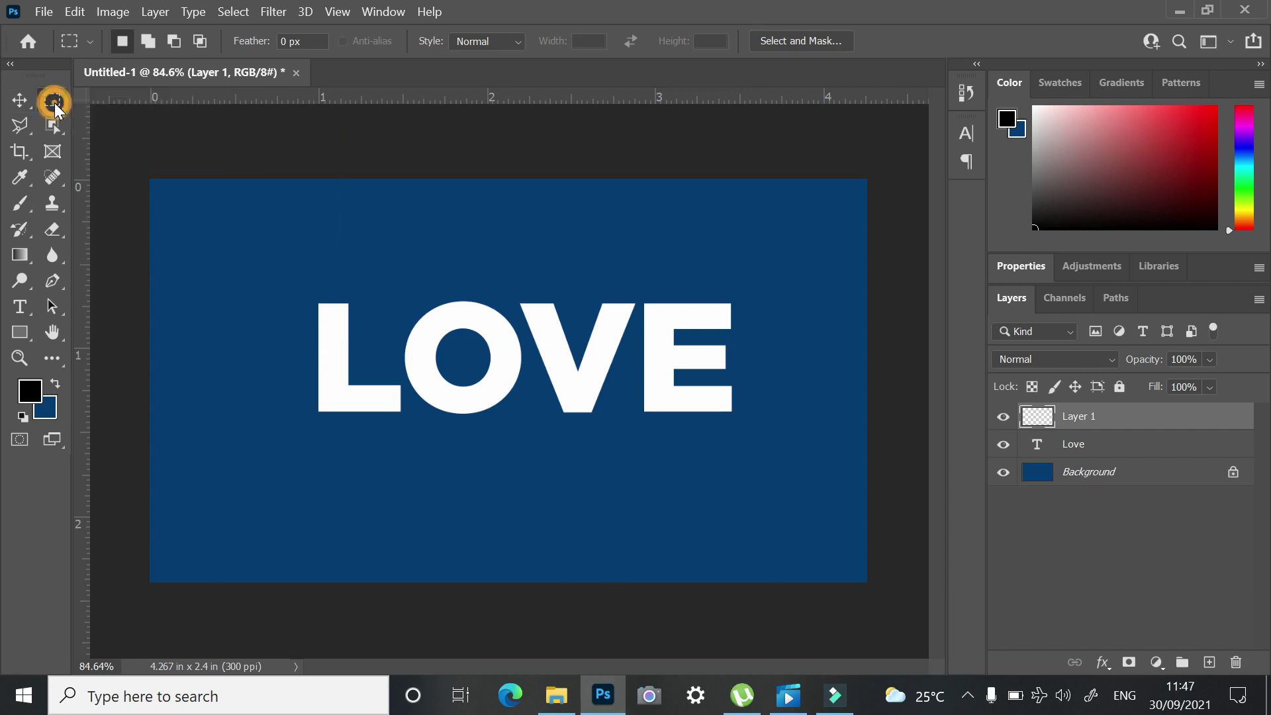
key("shift+m")
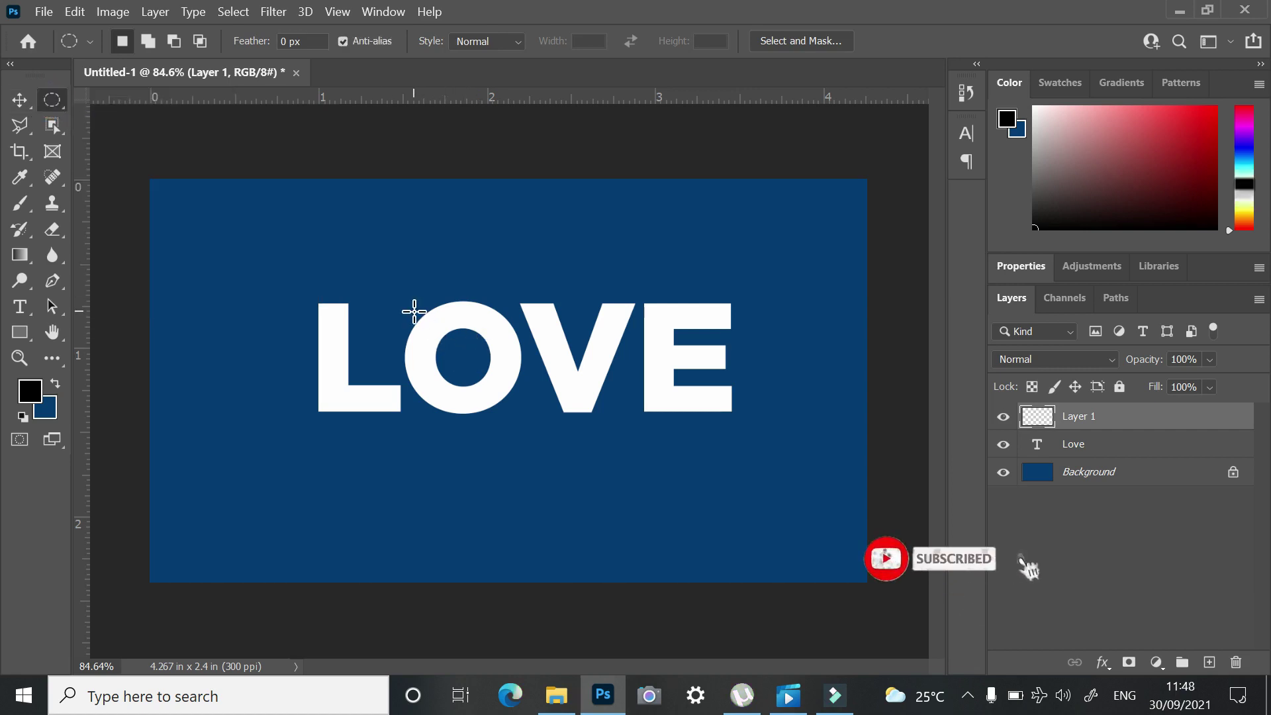
left_click_drag(411, 309, 493, 369)
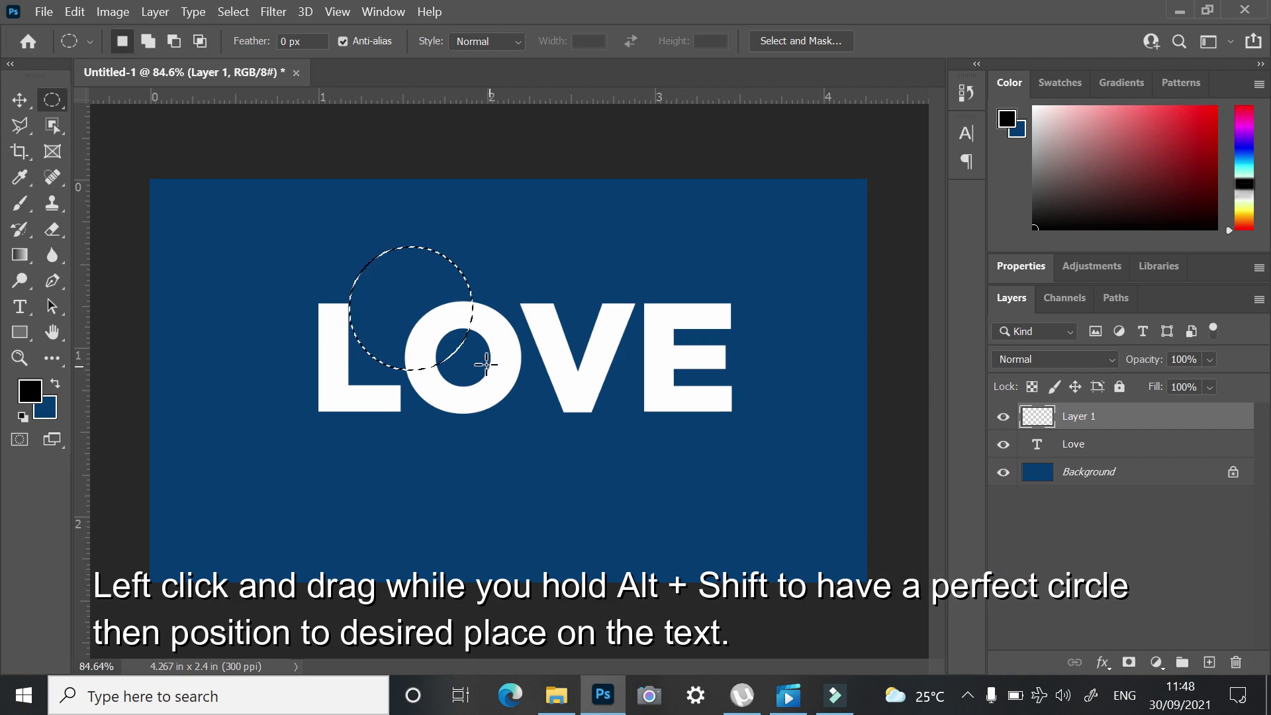
Nudge the circular selection down and left so it sits across the L
key("shift+Down")
key("shift+Down")
key("shift+Down")
key("shift+Down")
key("shift+Left")
key("shift+Left")
key("shift+Left")
key("shift+Left")
key("shift+Left")
key("shift+Down")
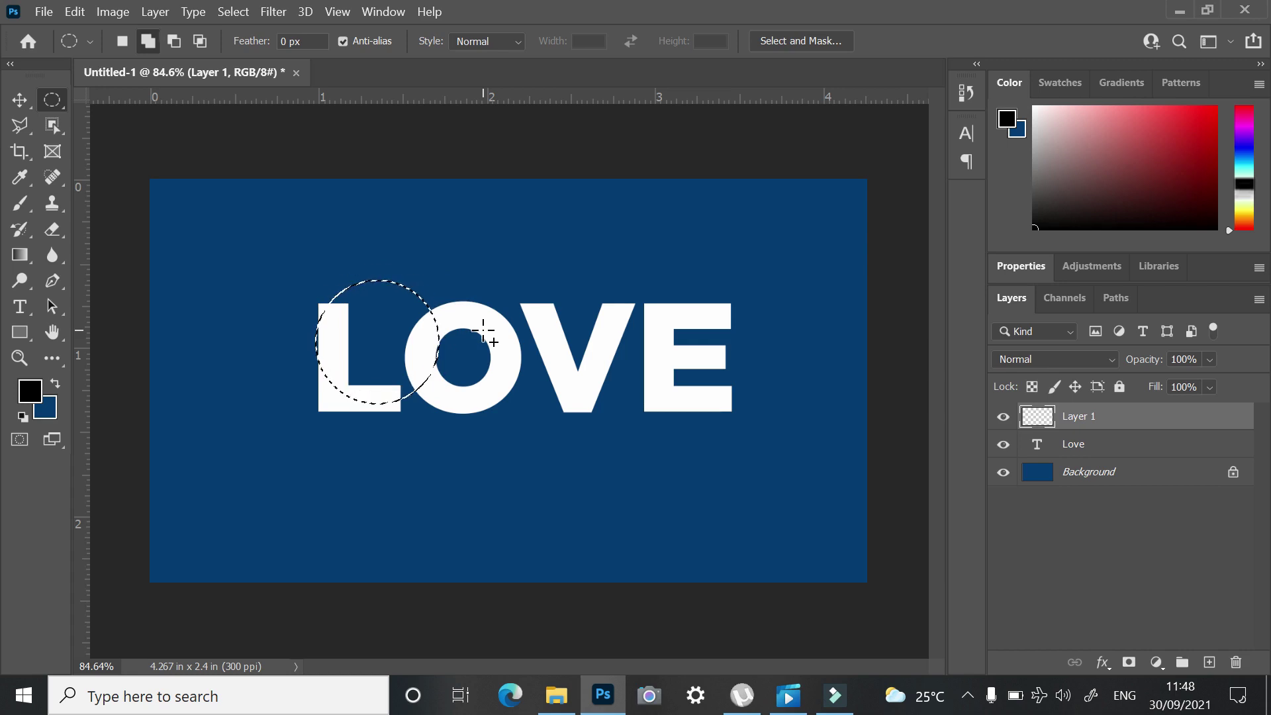
key("shift+Down")
key("shift+Down")
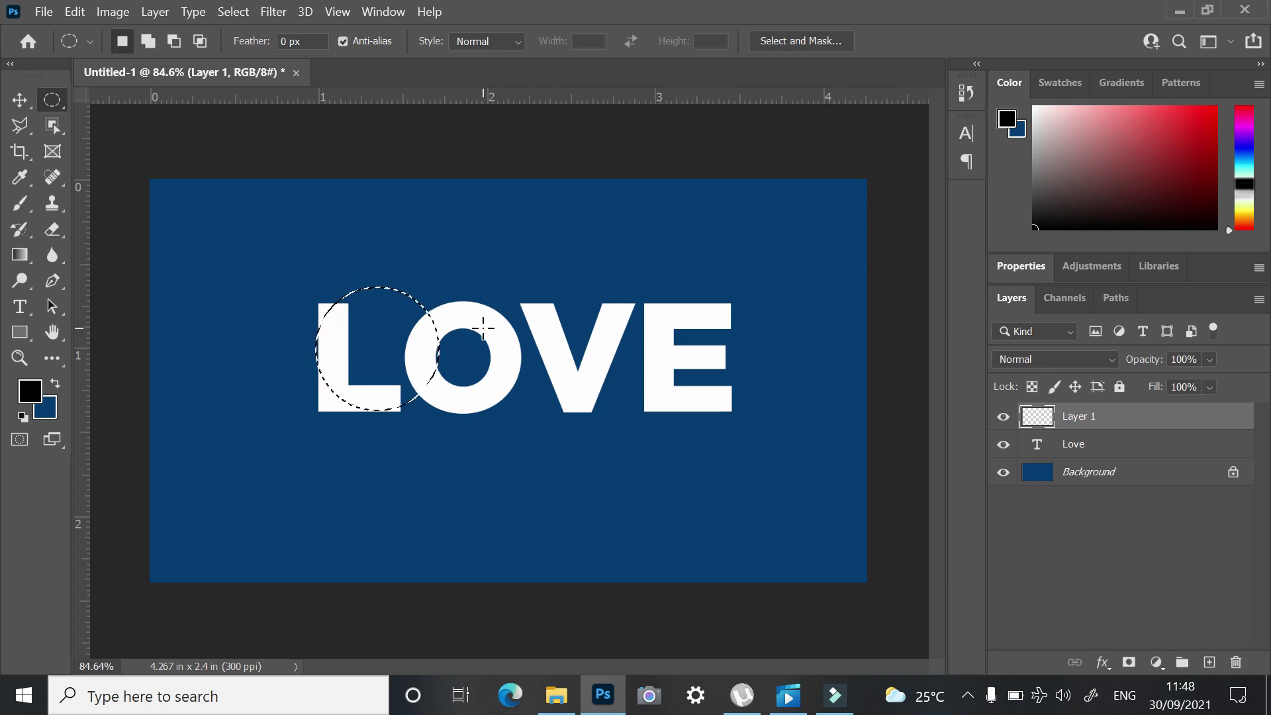
key("Right")
key("Right")
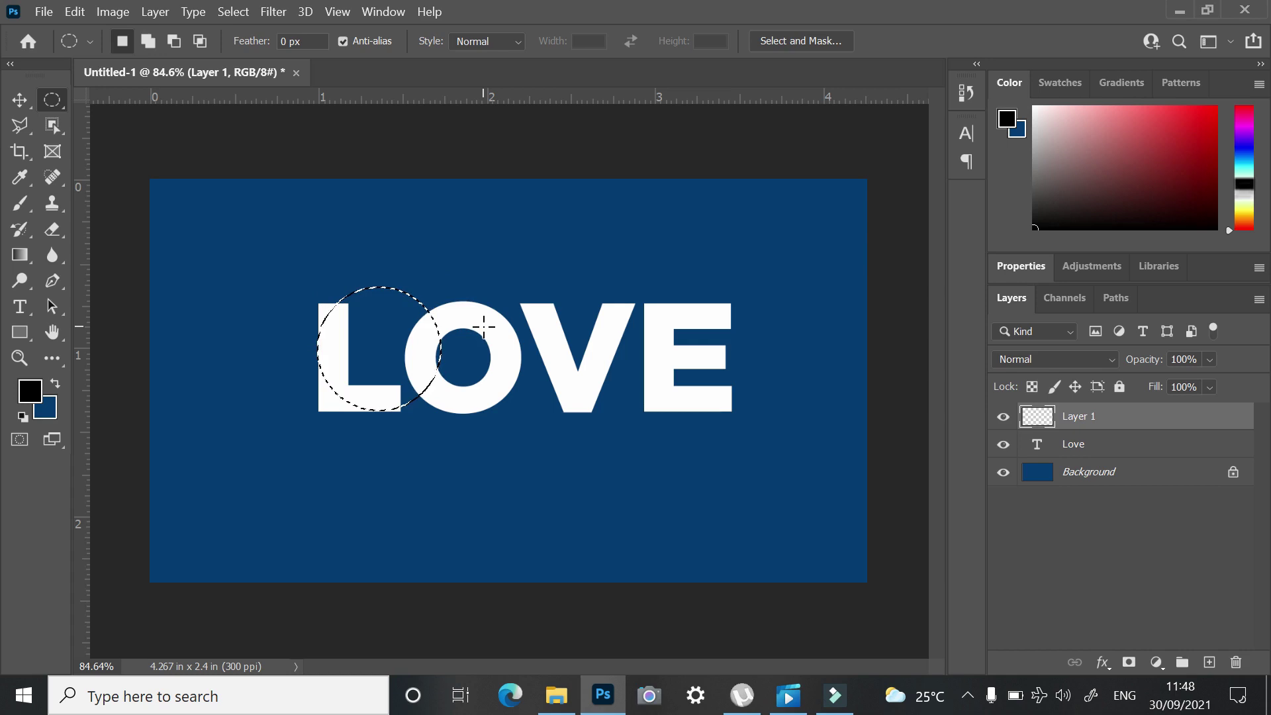
key("Down")
key("Down")
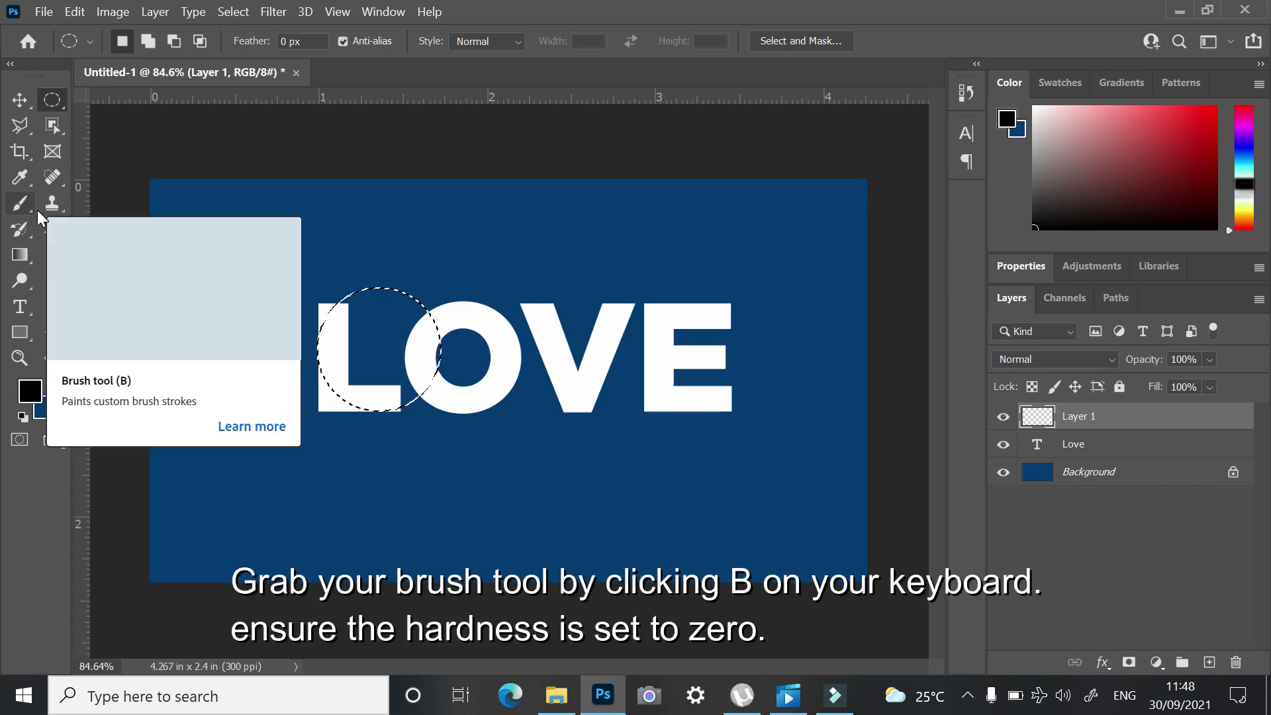
Select the Brush tool and set it to 60 px with 0% hardness
left_click(22, 203)
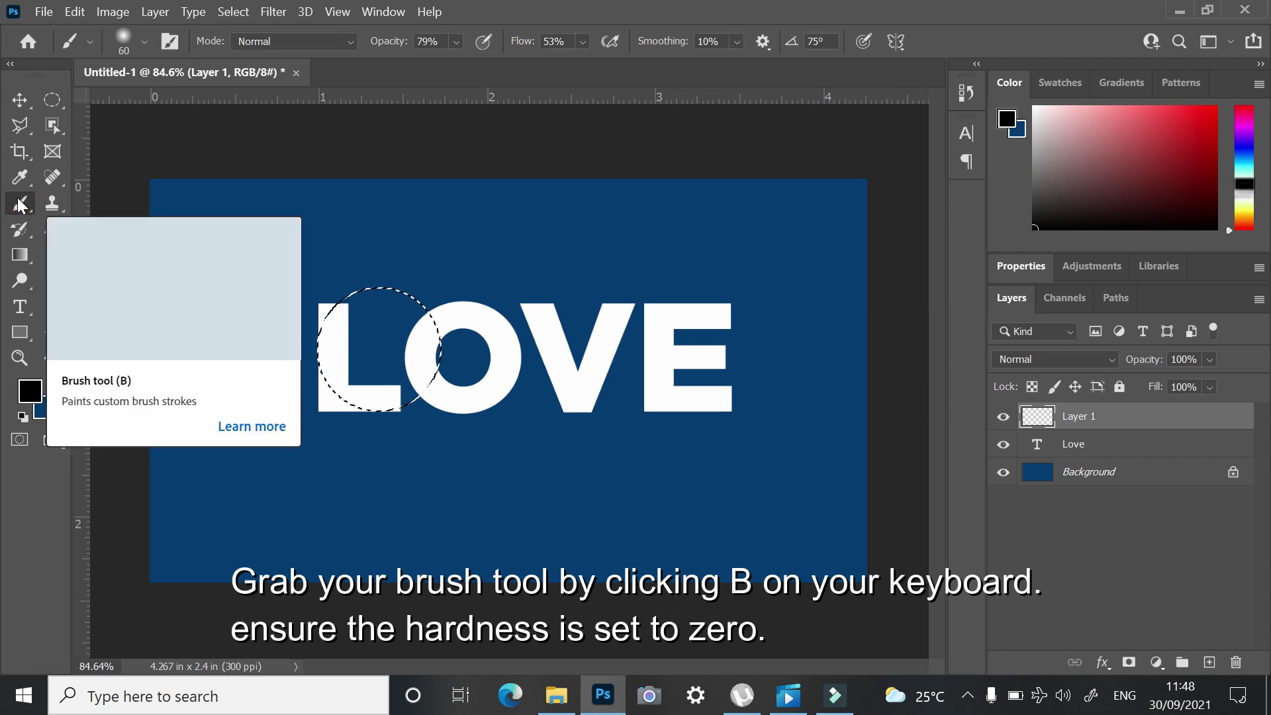
left_click(89, 37)
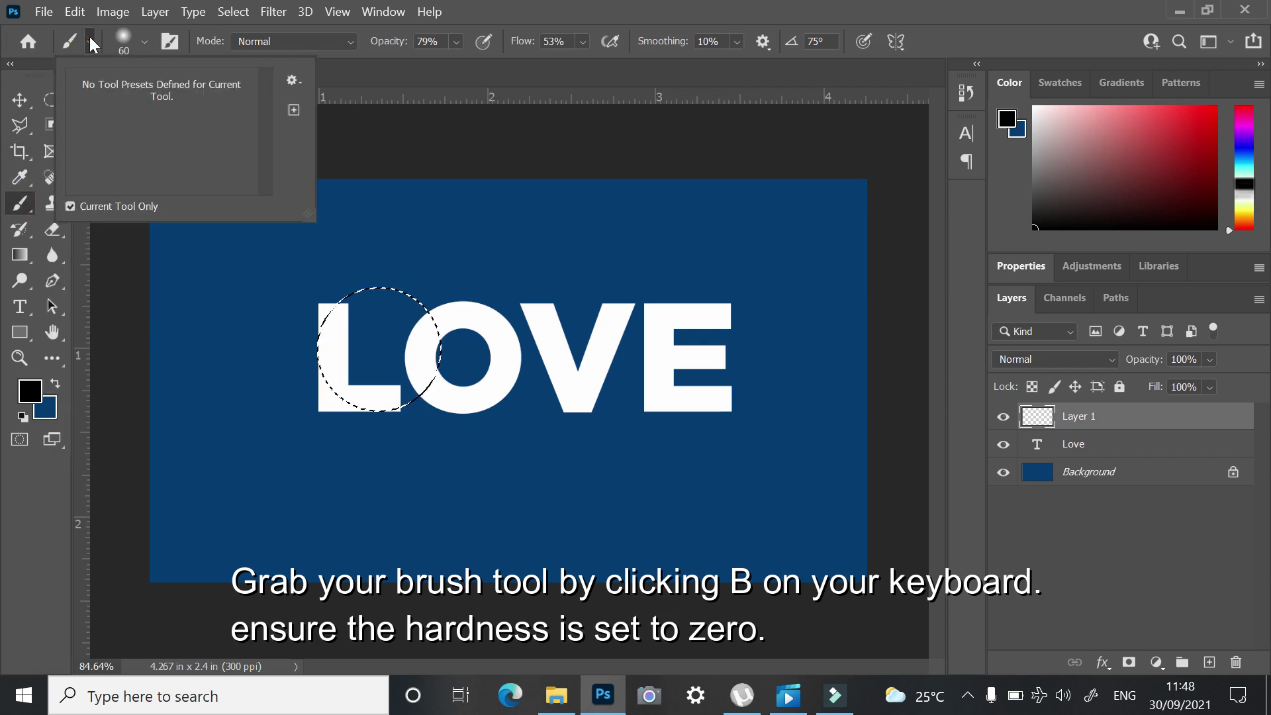
left_click(89, 38)
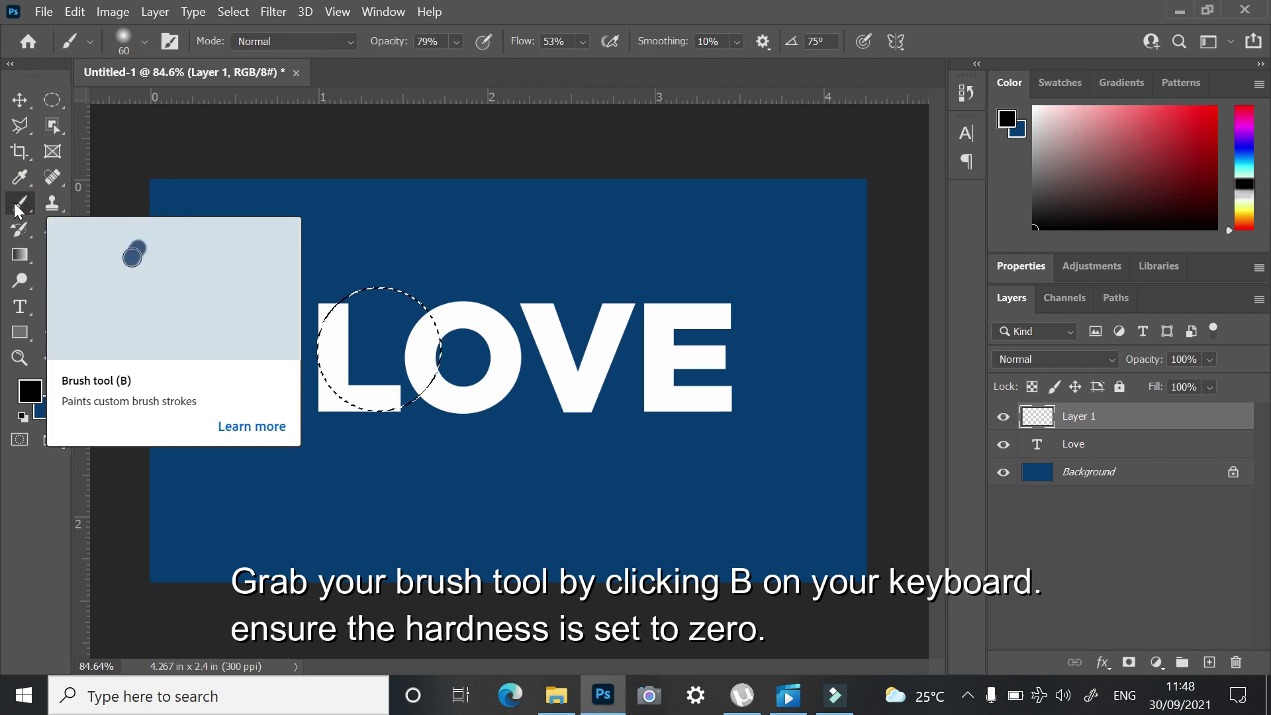
left_click(144, 42)
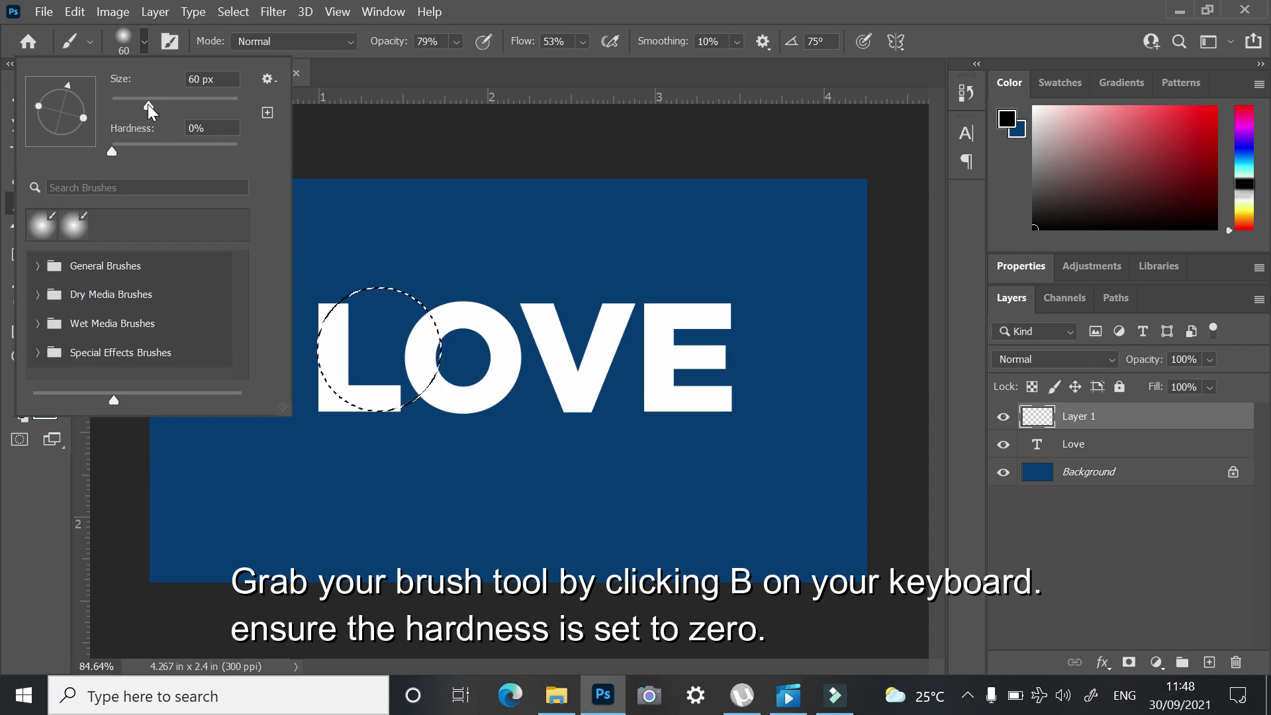
left_click(144, 43)
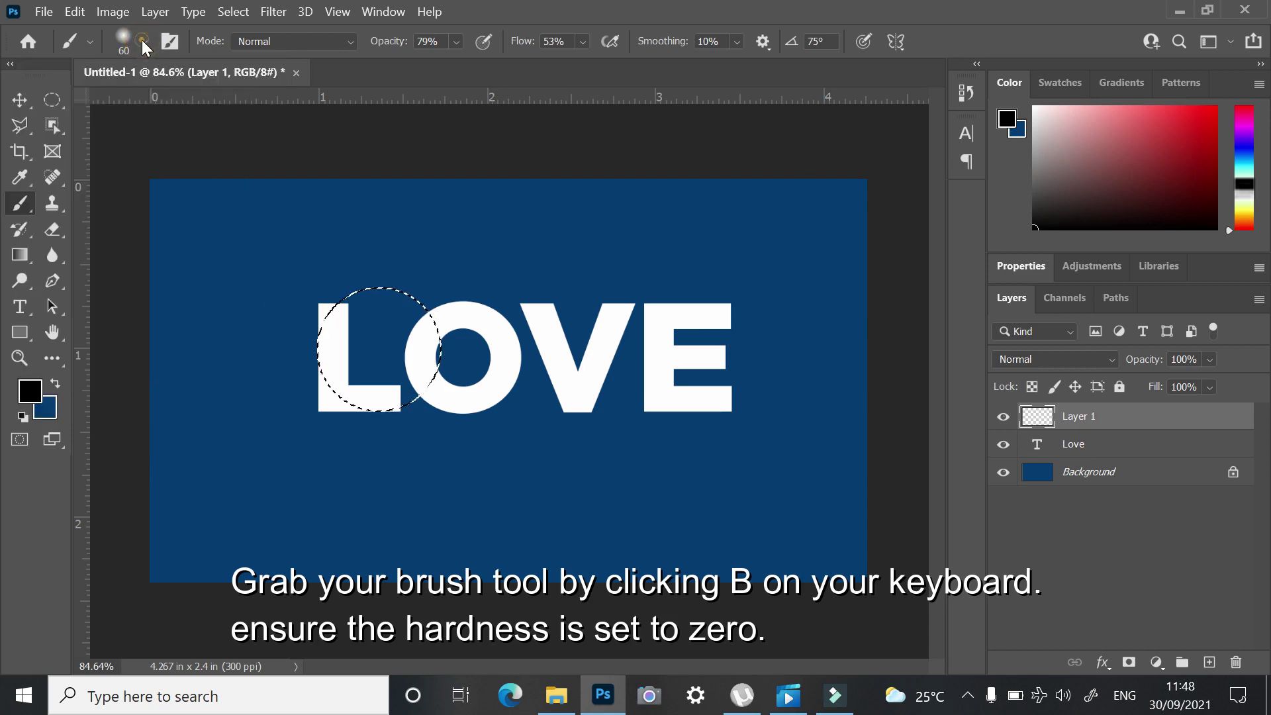
left_click(144, 43)
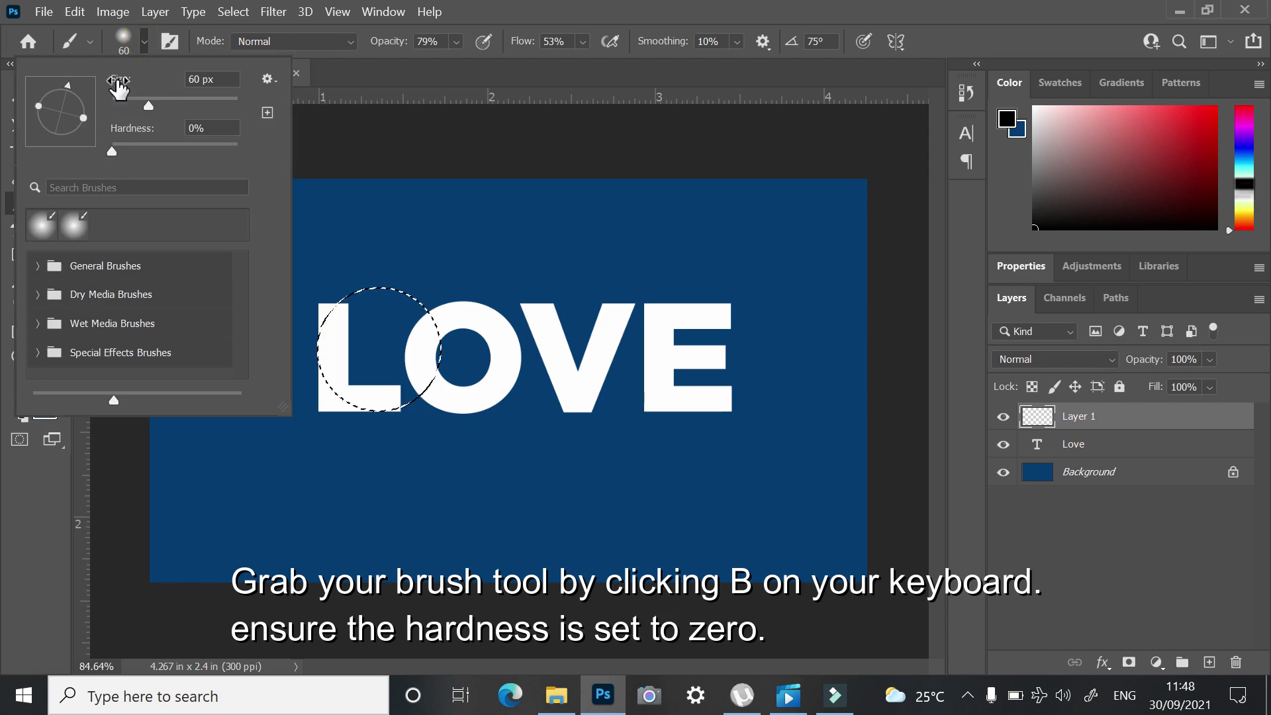
left_click(145, 47)
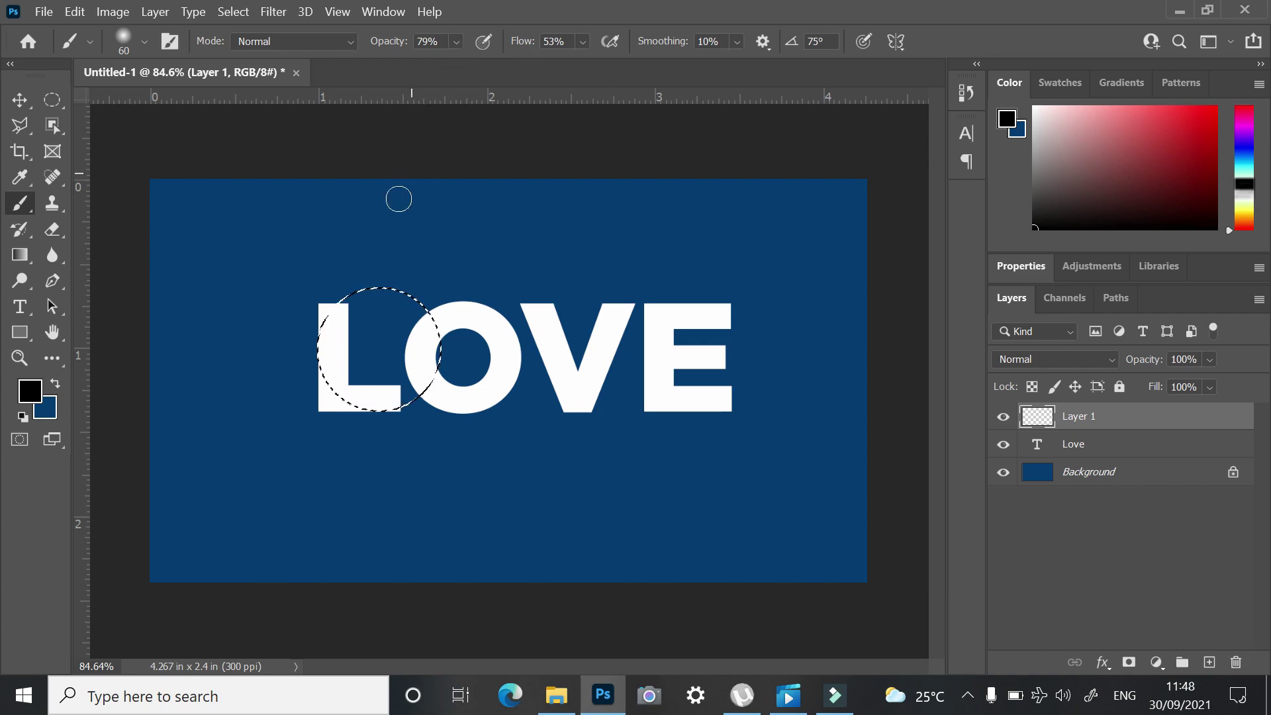
left_click(18, 201)
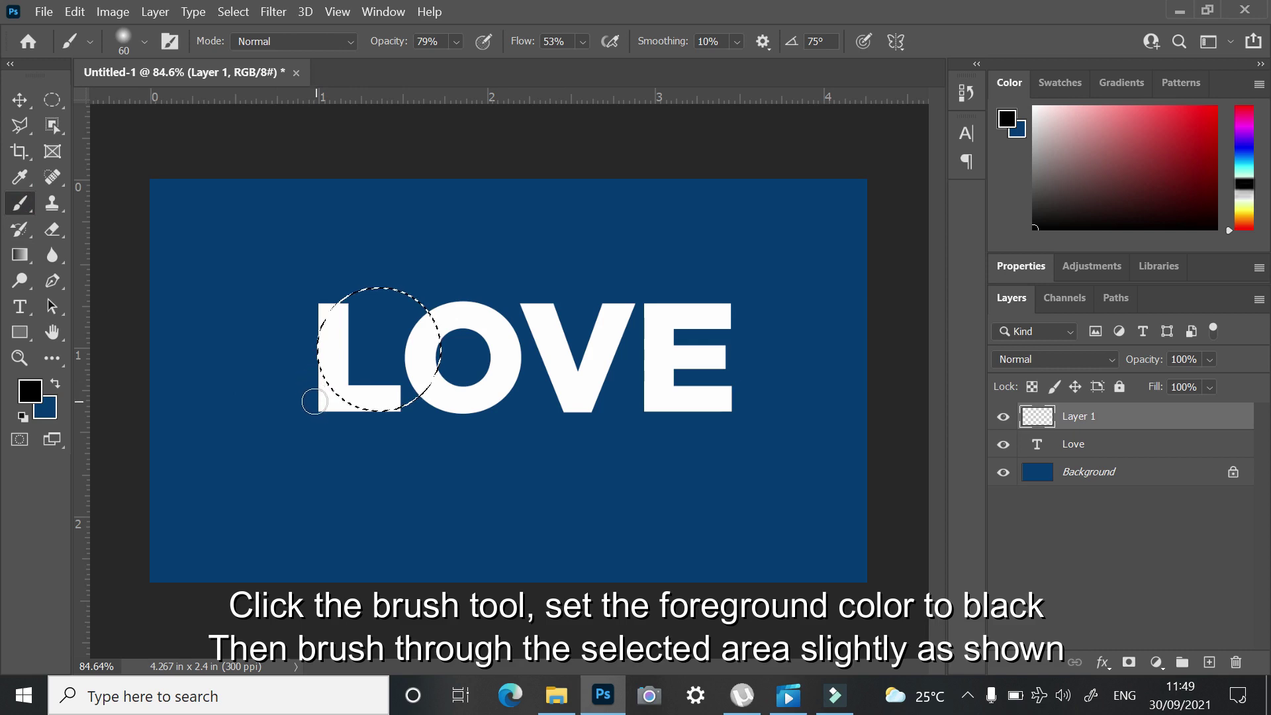
Set the foreground colour to black (000000)
left_click(30, 391)
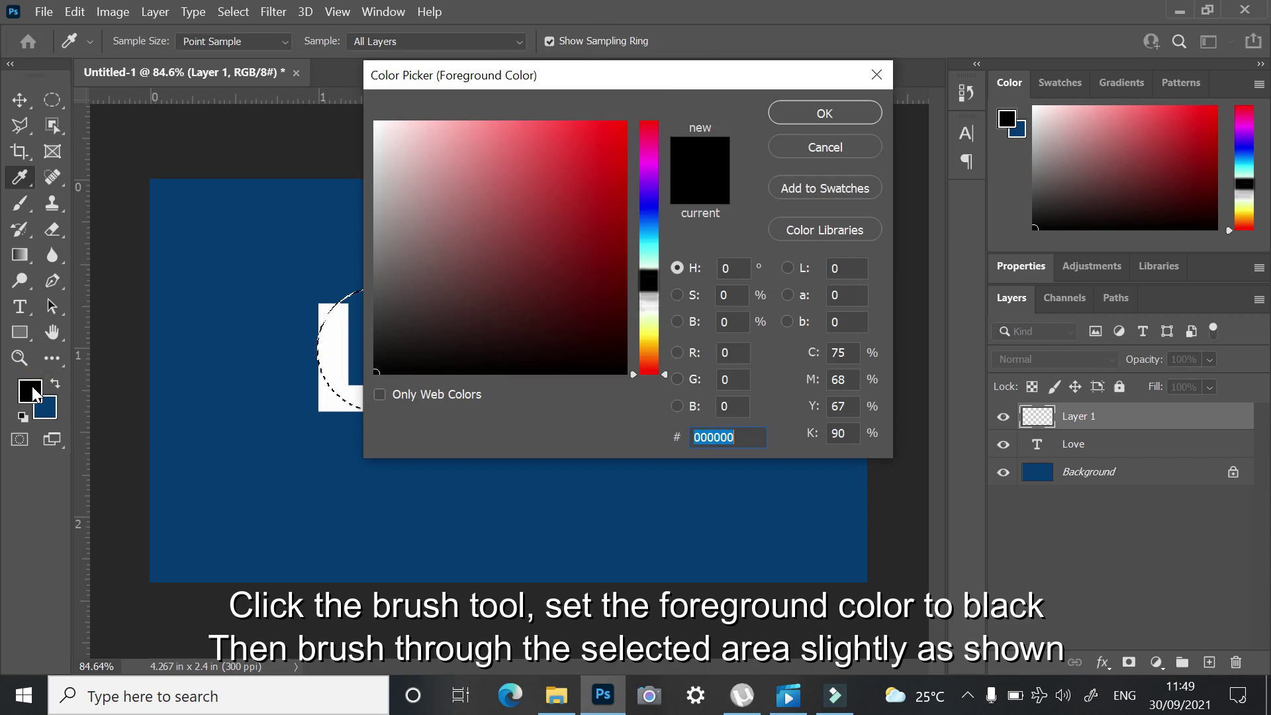
left_click(383, 372)
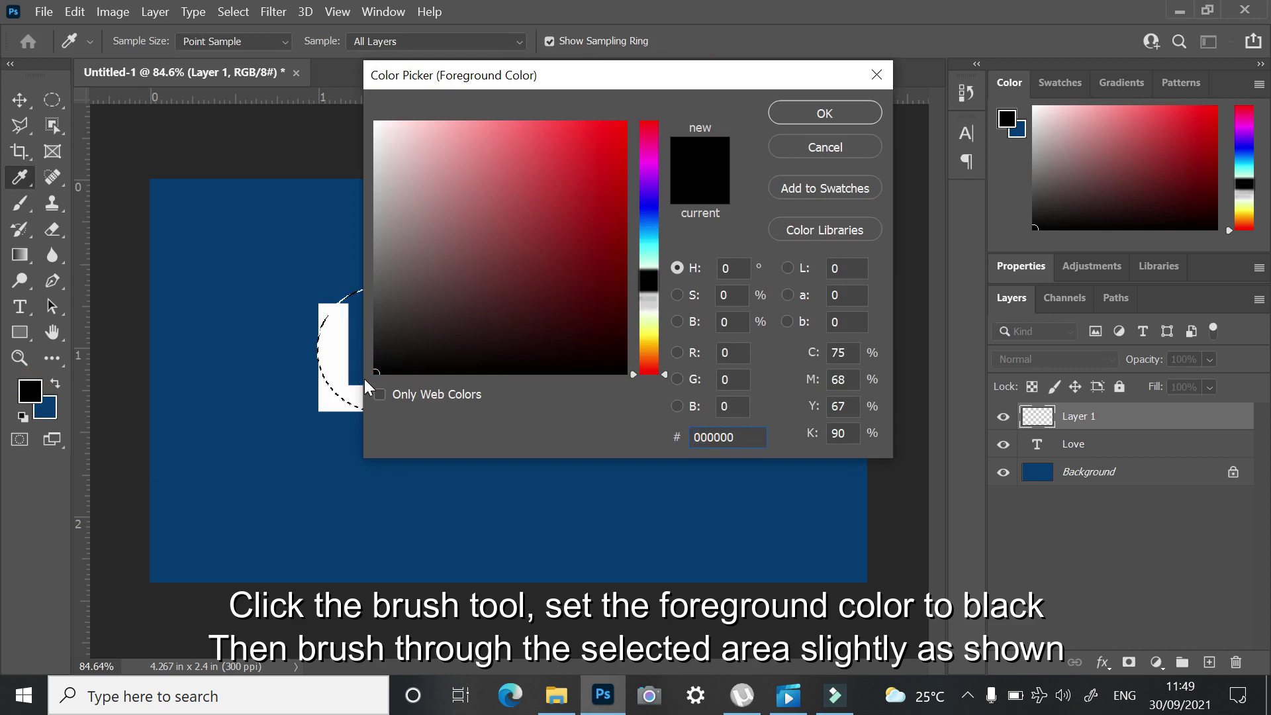
left_click(836, 113)
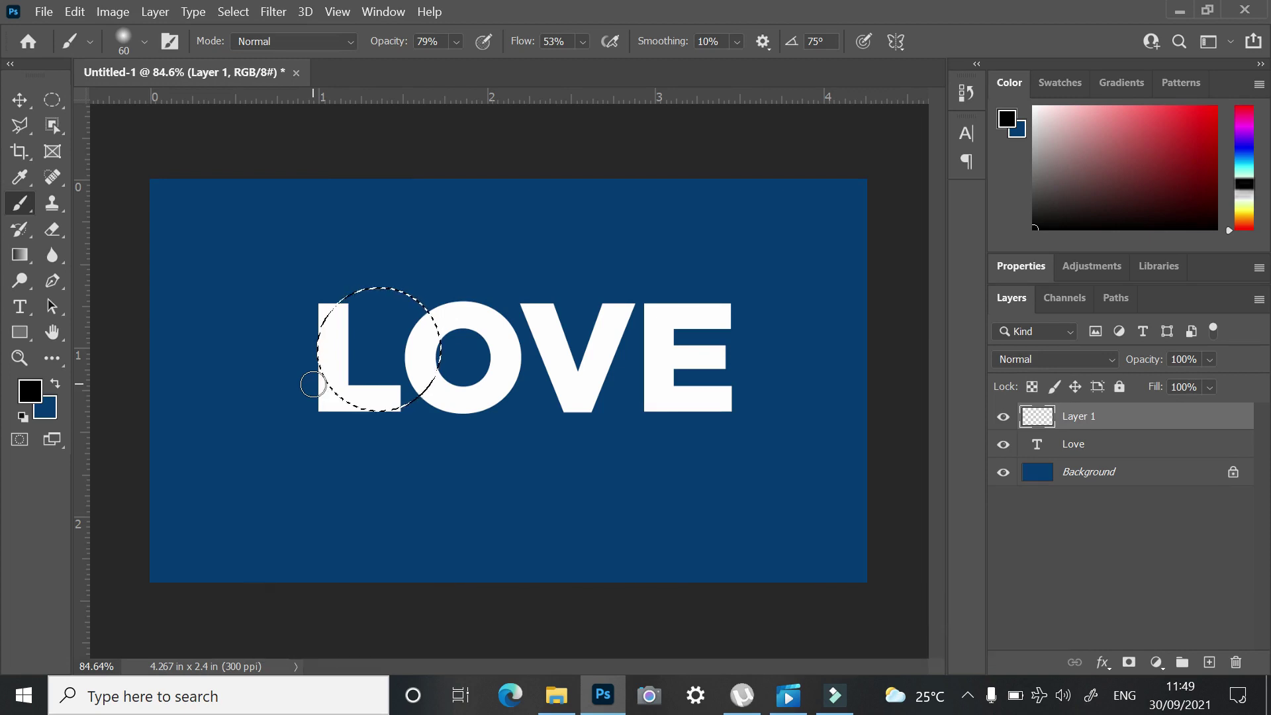
Brush soft shading along the L's lower-left inside the selection, then check it
left_click_drag(313, 384, 335, 411)
left_click_drag(340, 415, 388, 440)
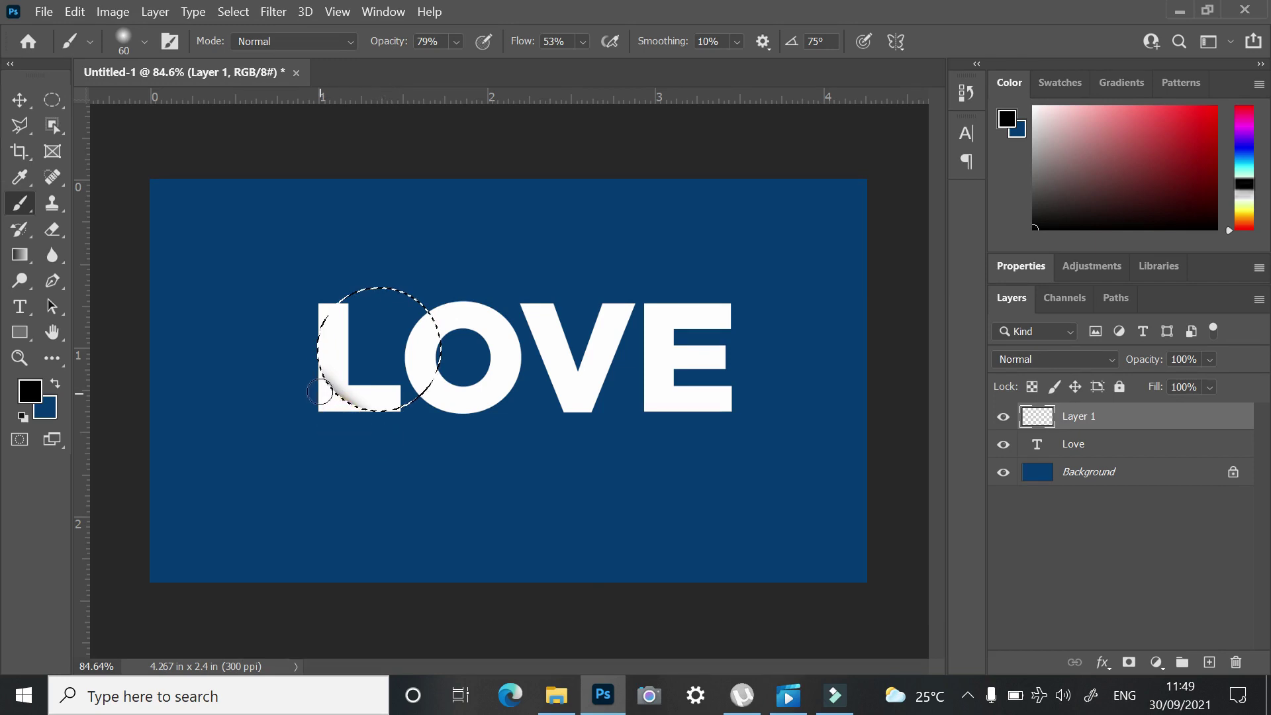
left_click_drag(304, 369, 371, 435)
key("ctrl+d")
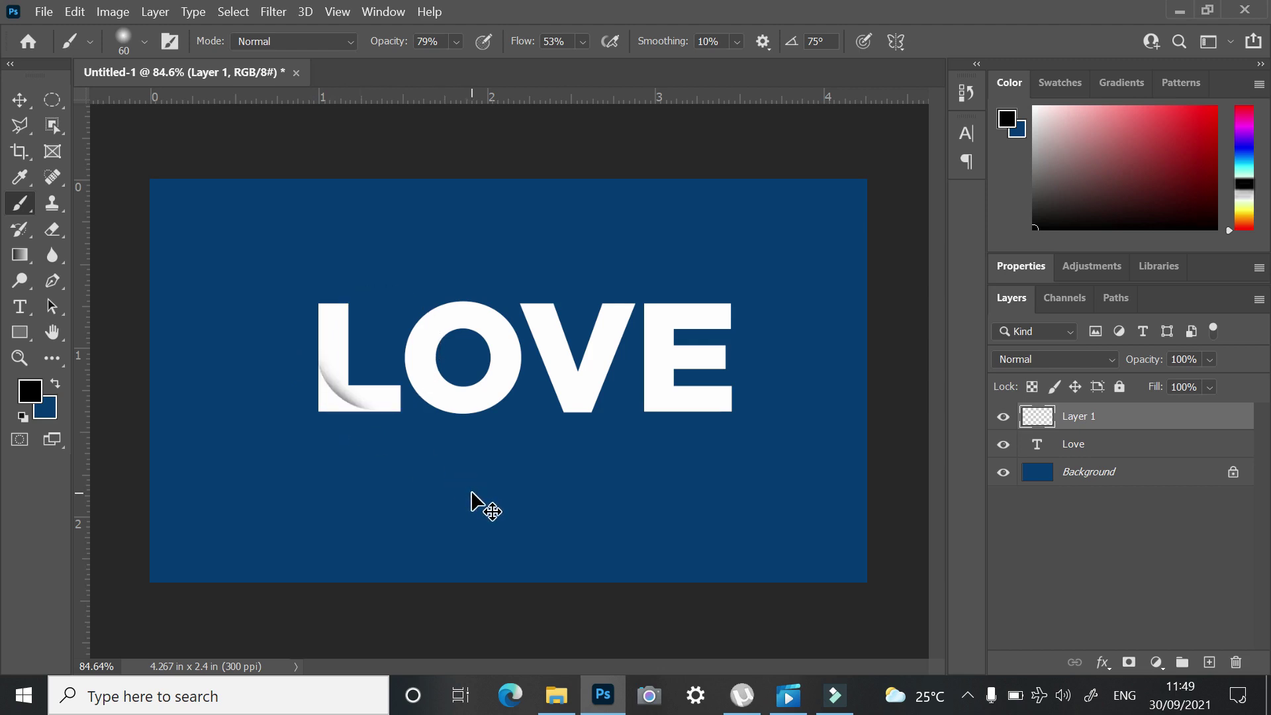
key("ctrl+shift+d")
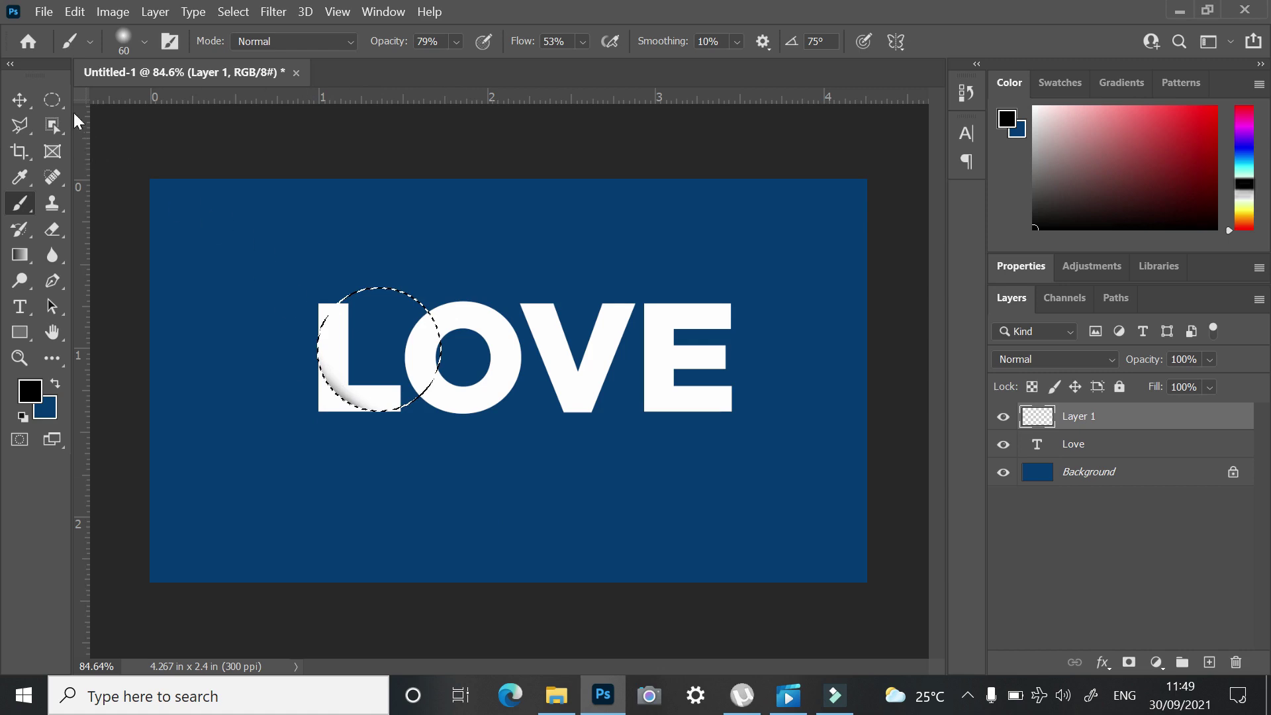
Nudge the circular selection right and up to frame the O, then resume the soft brush
key("m")
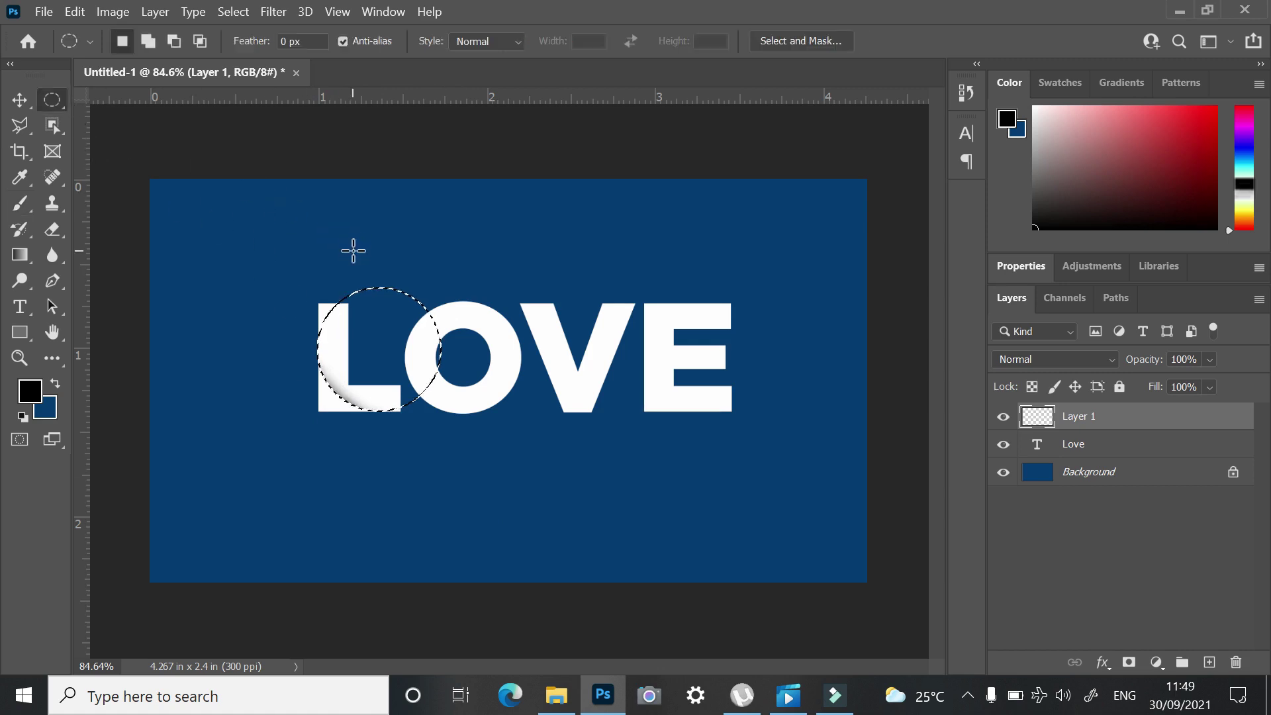
key("shift+Right")
key("shift+Right")
key("shift+Right")
key("shift+Right")
key("shift+Right")
key("shift+Right")
key("shift+Right")
key("shift+Right")
key("shift+Right")
key("shift+Right")
key("shift+Right")
key("shift+Right")
key("shift+Right")
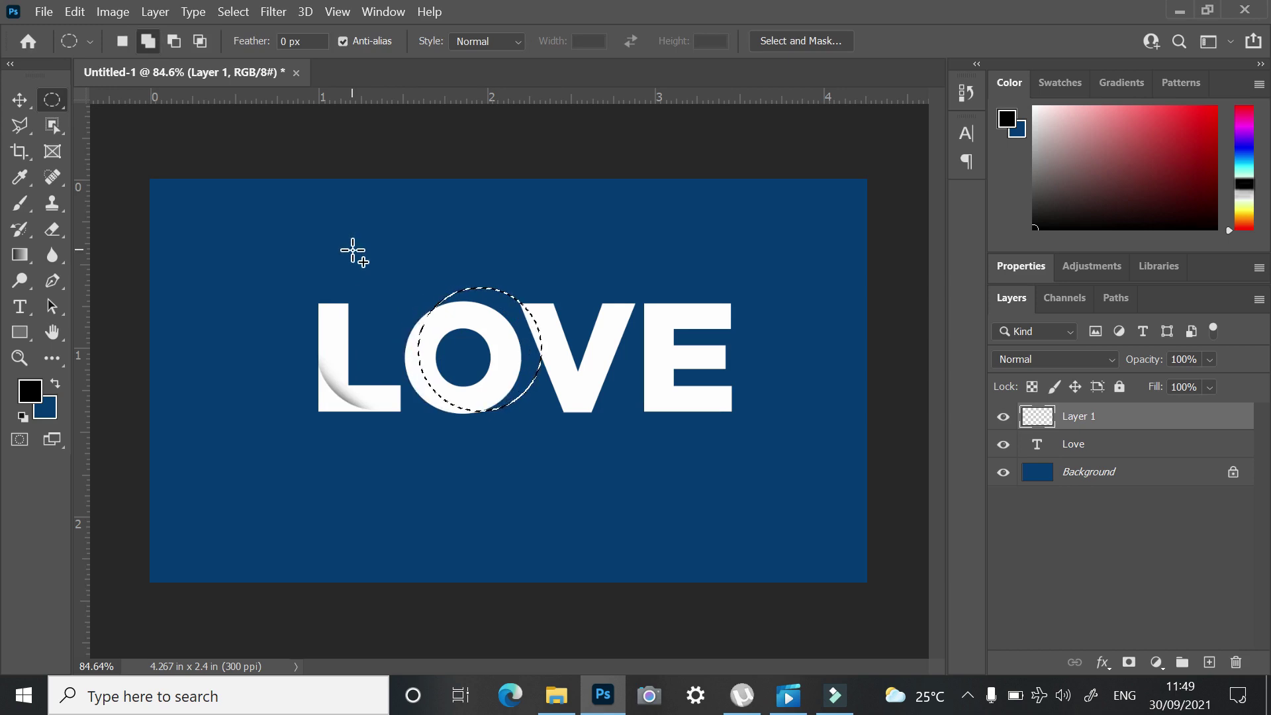
key("shift+Right")
key("shift+Left")
key("shift+Left")
key("shift+Left")
key("shift+Up")
key("shift+Up")
key("shift+Right")
key("shift+Right")
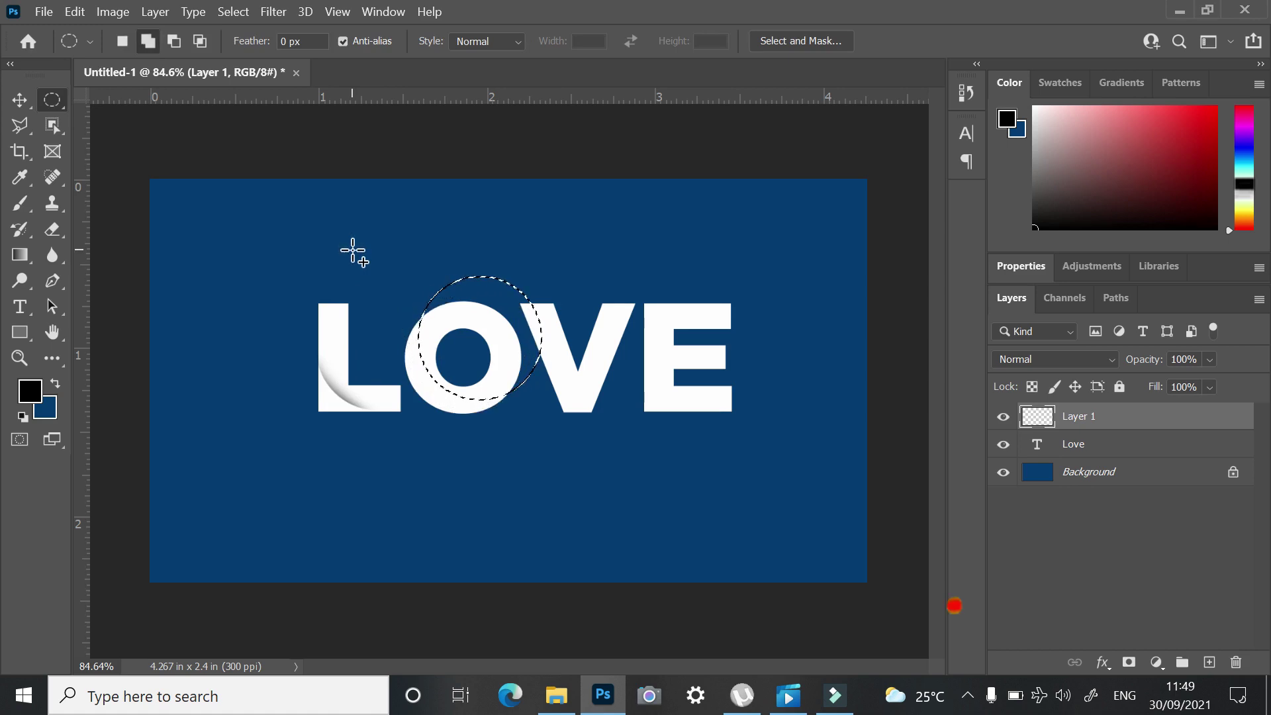
key("shift+Down")
key("shift+Down")
key("shift+Left")
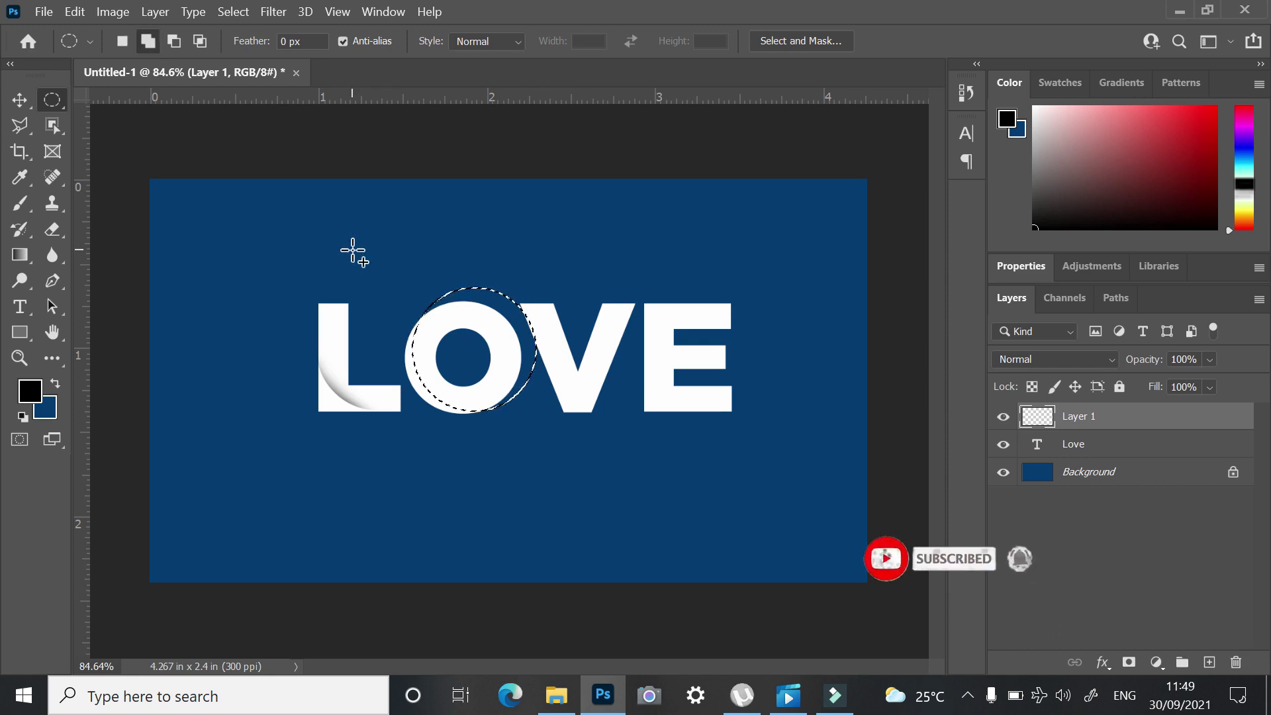
key("shift+Up")
key("shift+Up")
key("shift+Up")
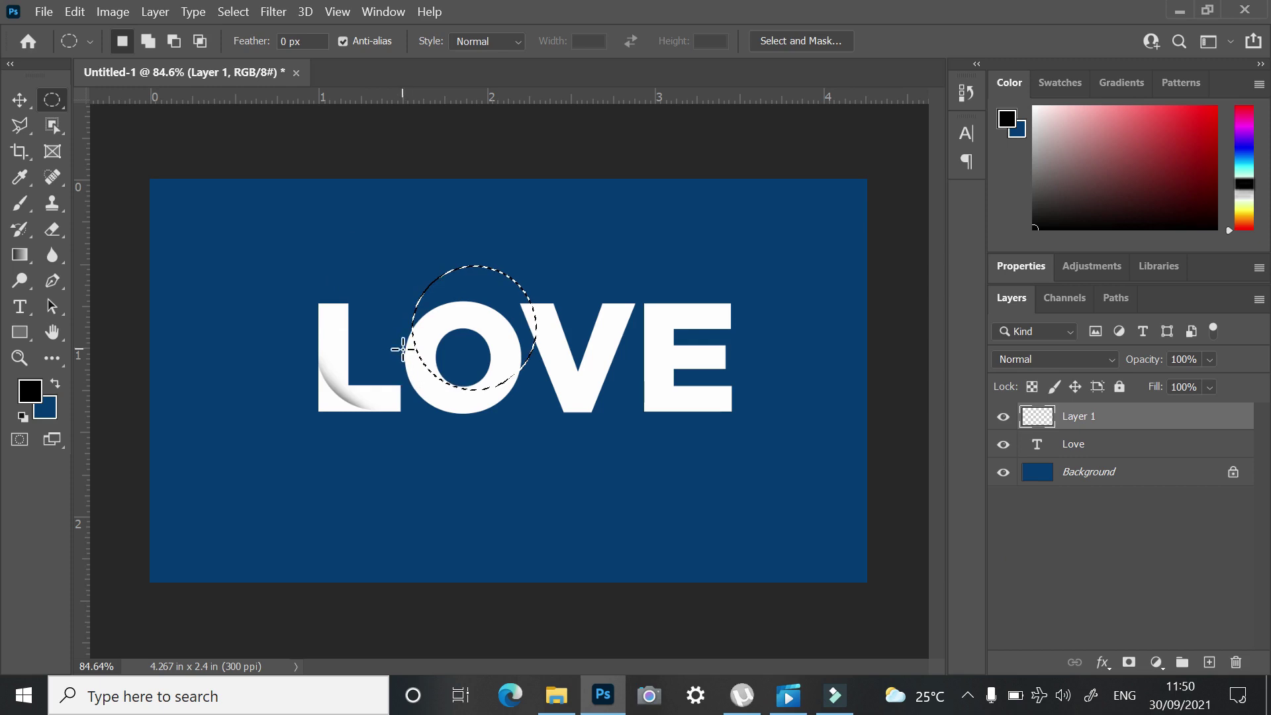
key("b")
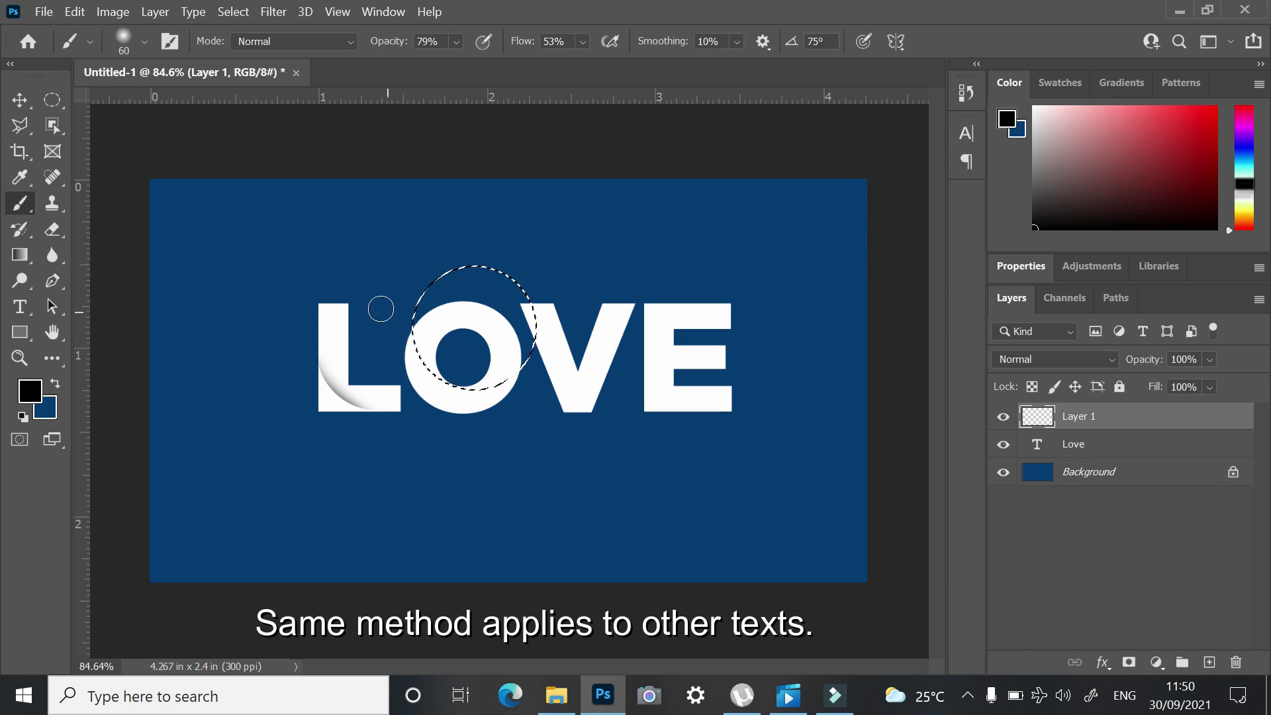
Shade the O's inner left edge and bottom with the soft brush
left_click(58, 98)
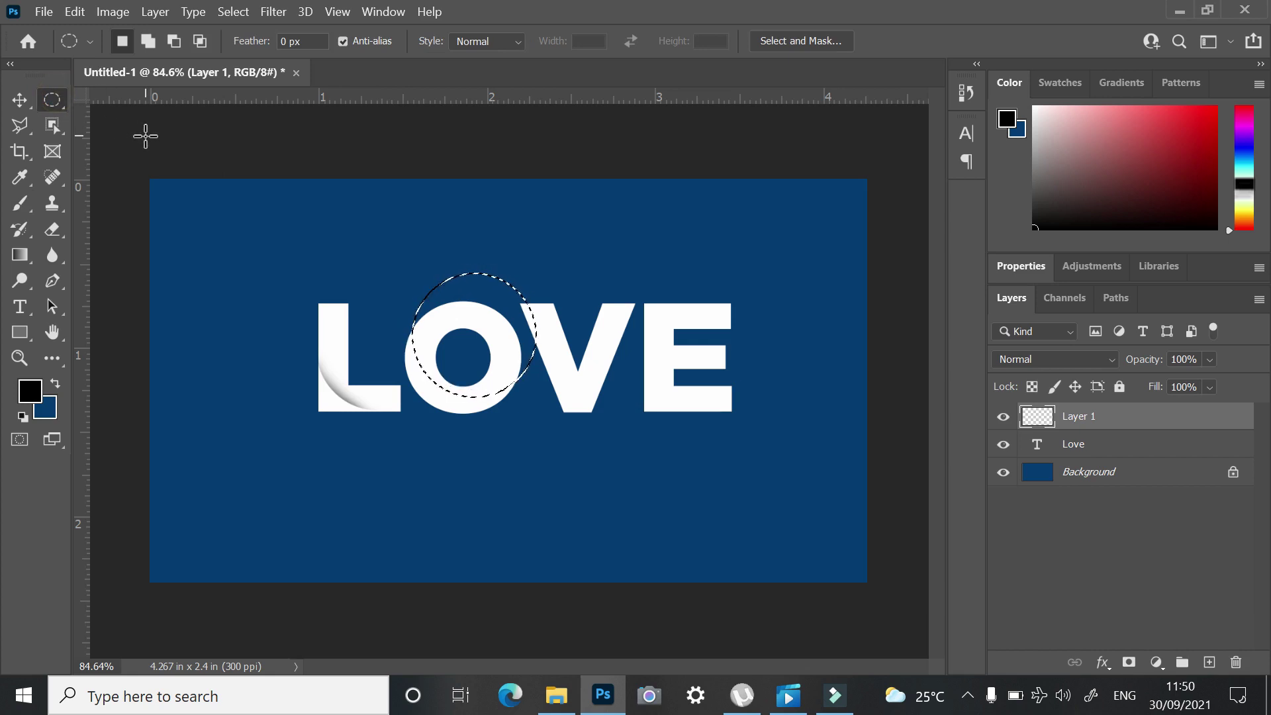
key("b")
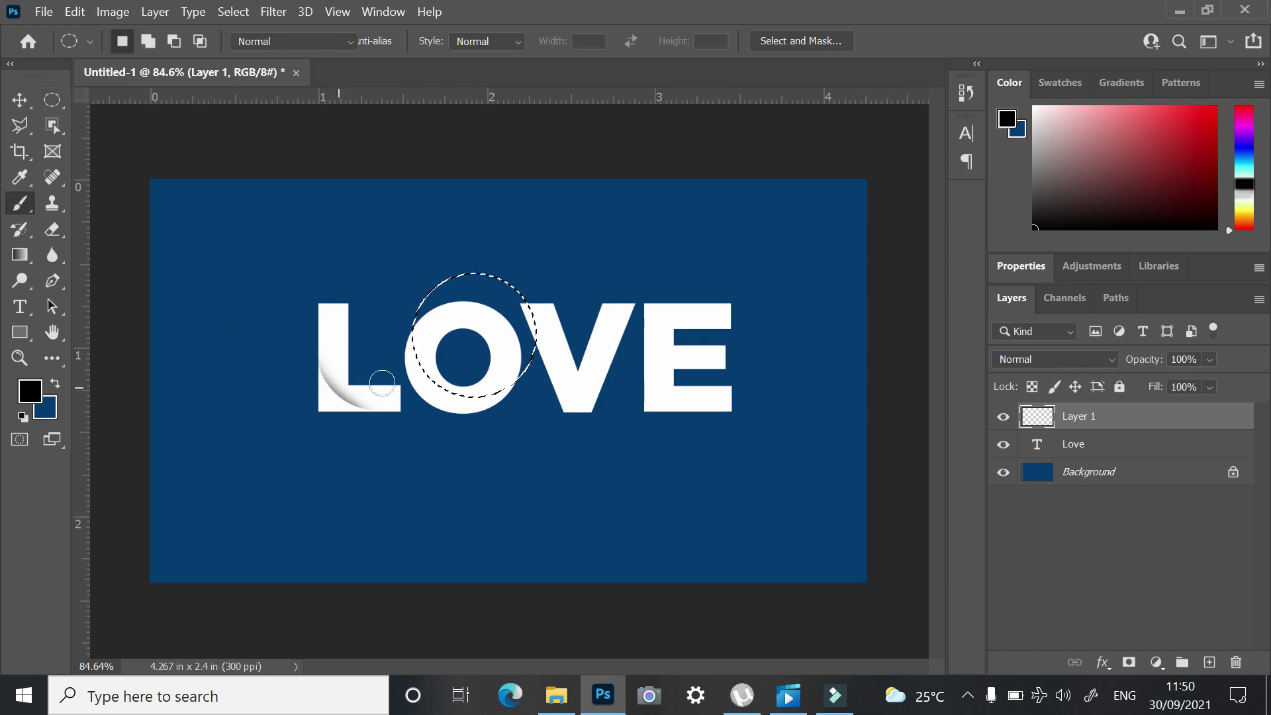
mouse_move(400, 345)
left_mouse_down()
mouse_move(402, 381)
mouse_move(426, 388)
left_mouse_up()
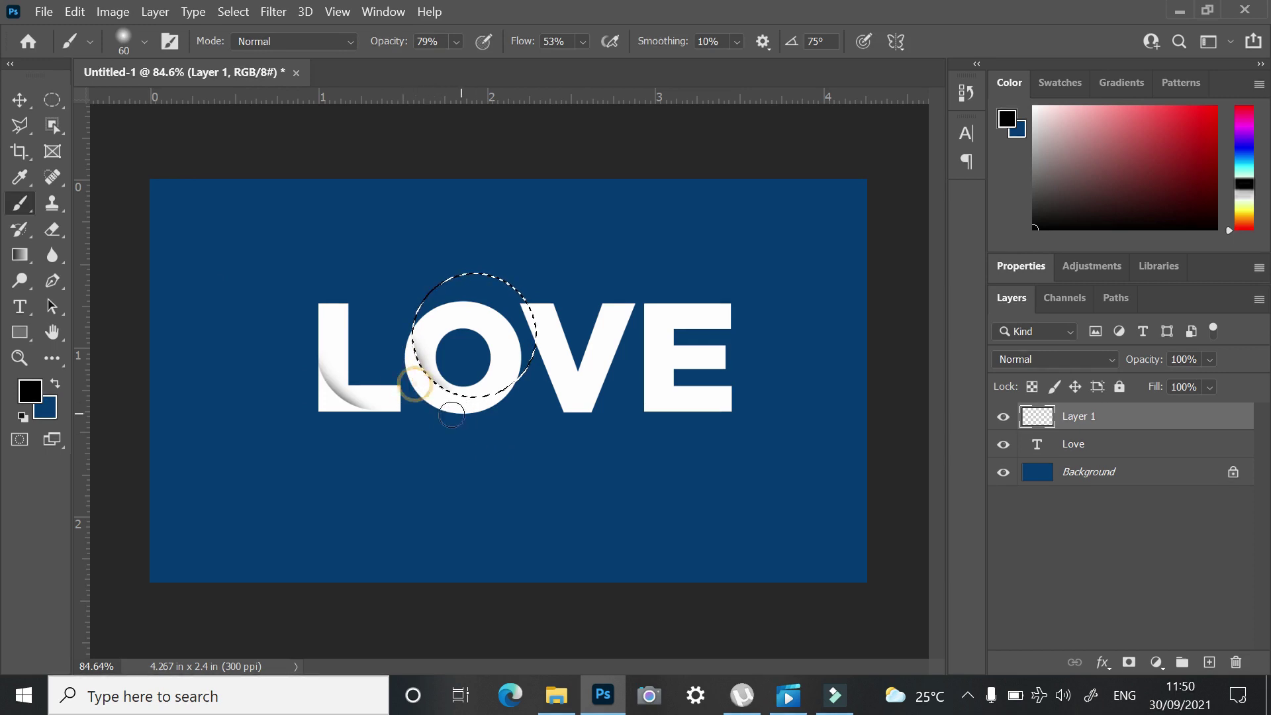
left_click_drag(436, 406, 485, 418)
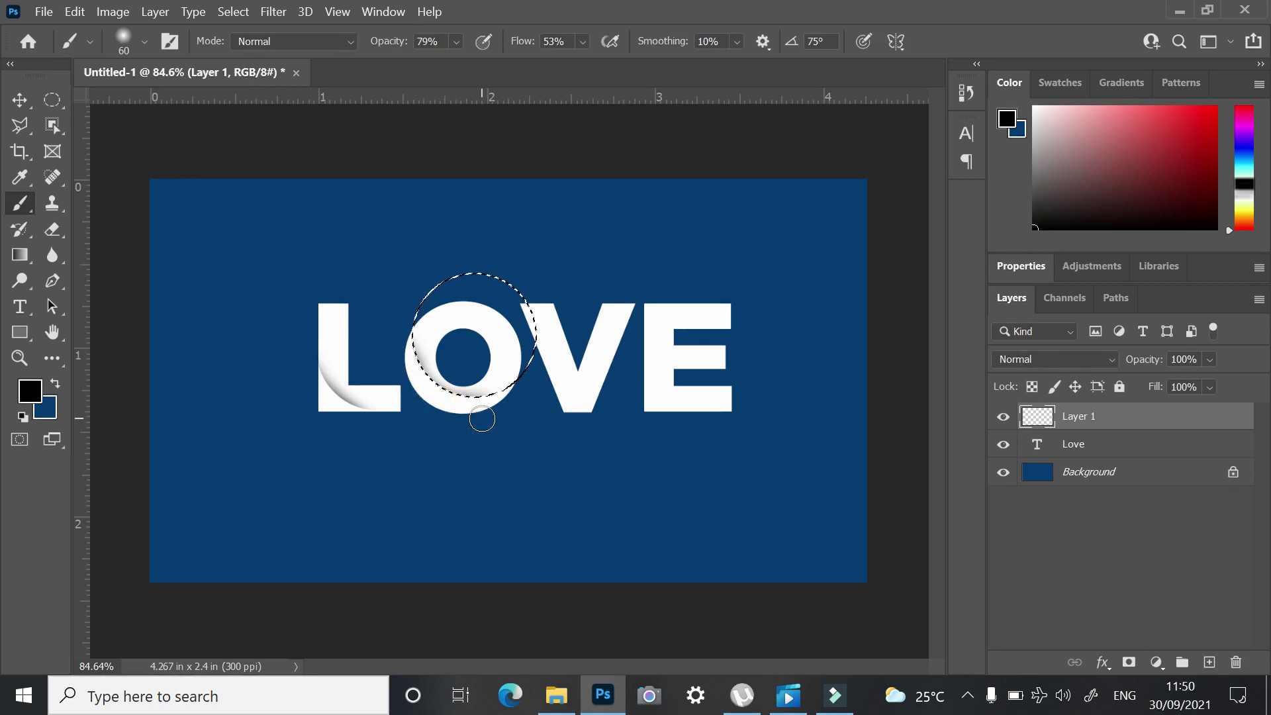
Toggle the selection to compare the O's shadow, then shift the circle toward the V
key("ctrl+d")
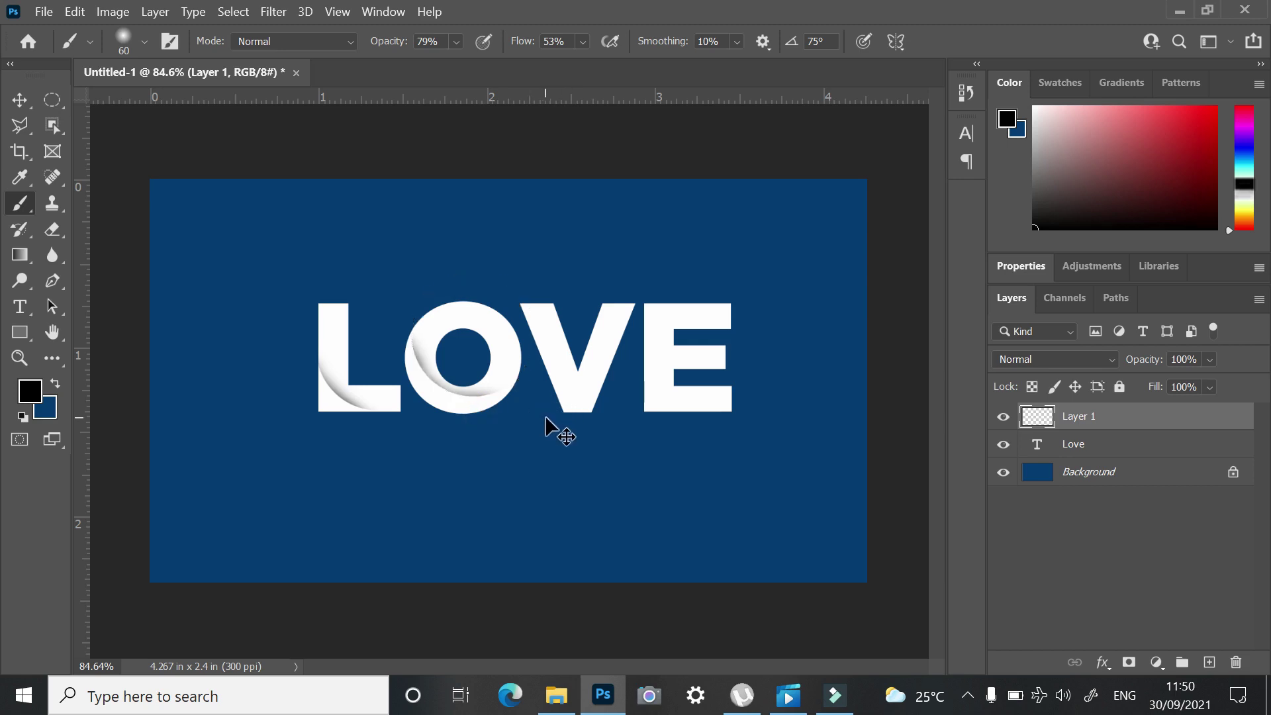
key("ctrl+z")
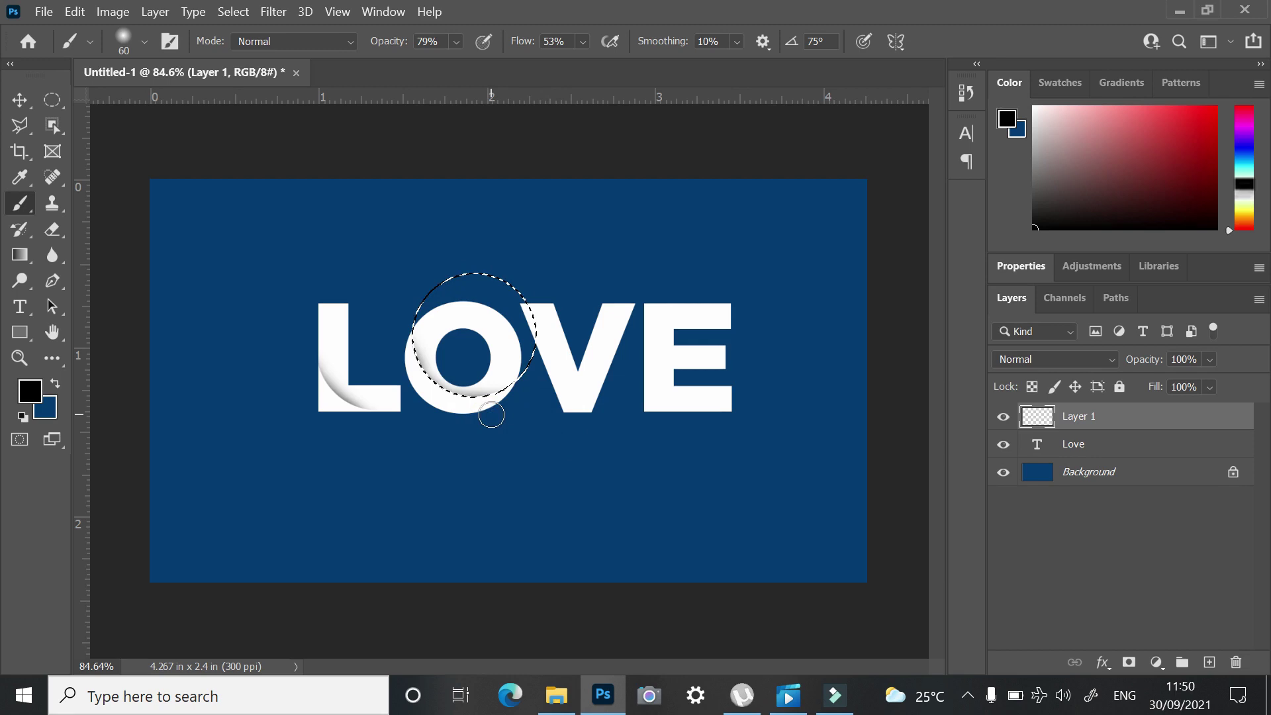
key("ctrl+d")
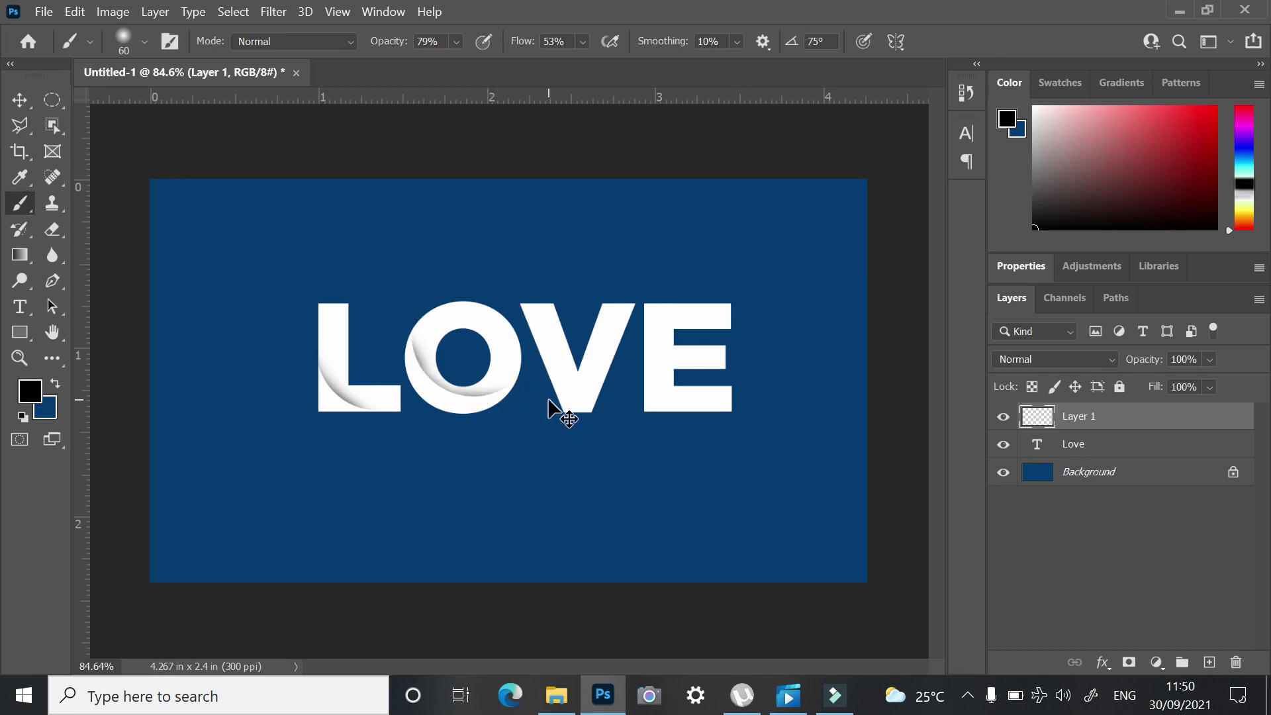
key("ctrl+z")
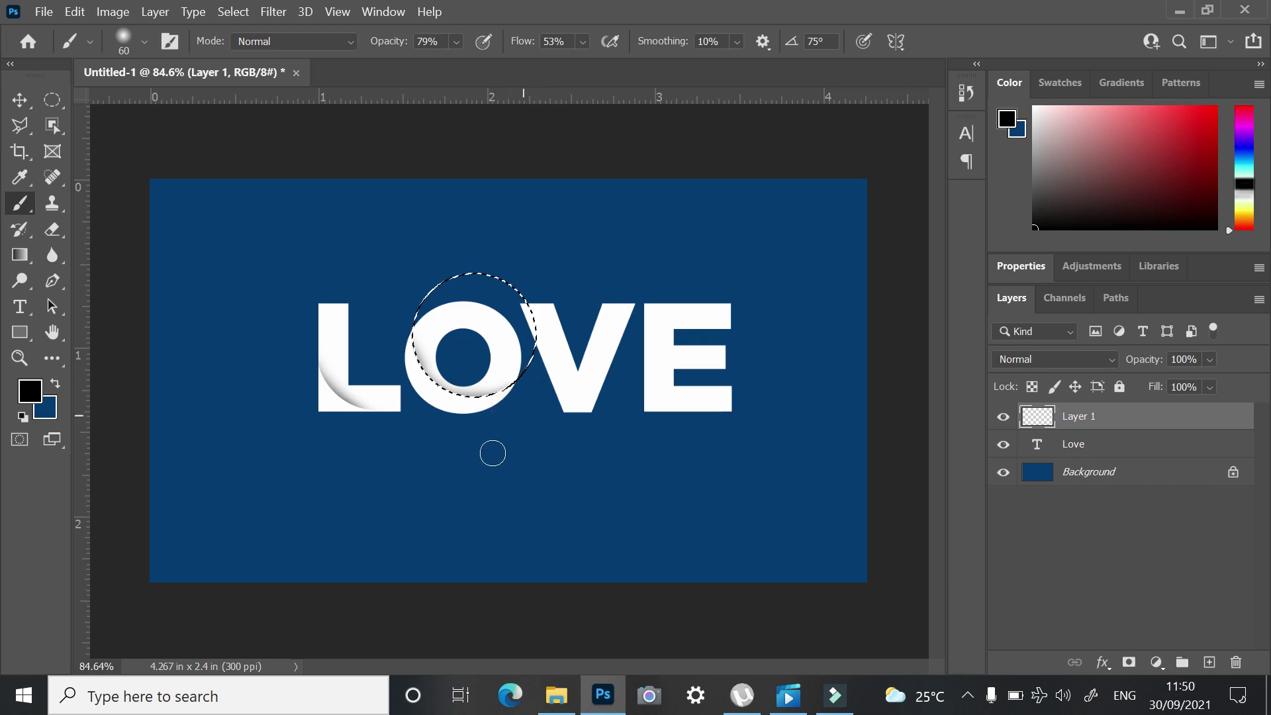
key("ctrl+d")
key("ctrl+z")
key("ctrl+d")
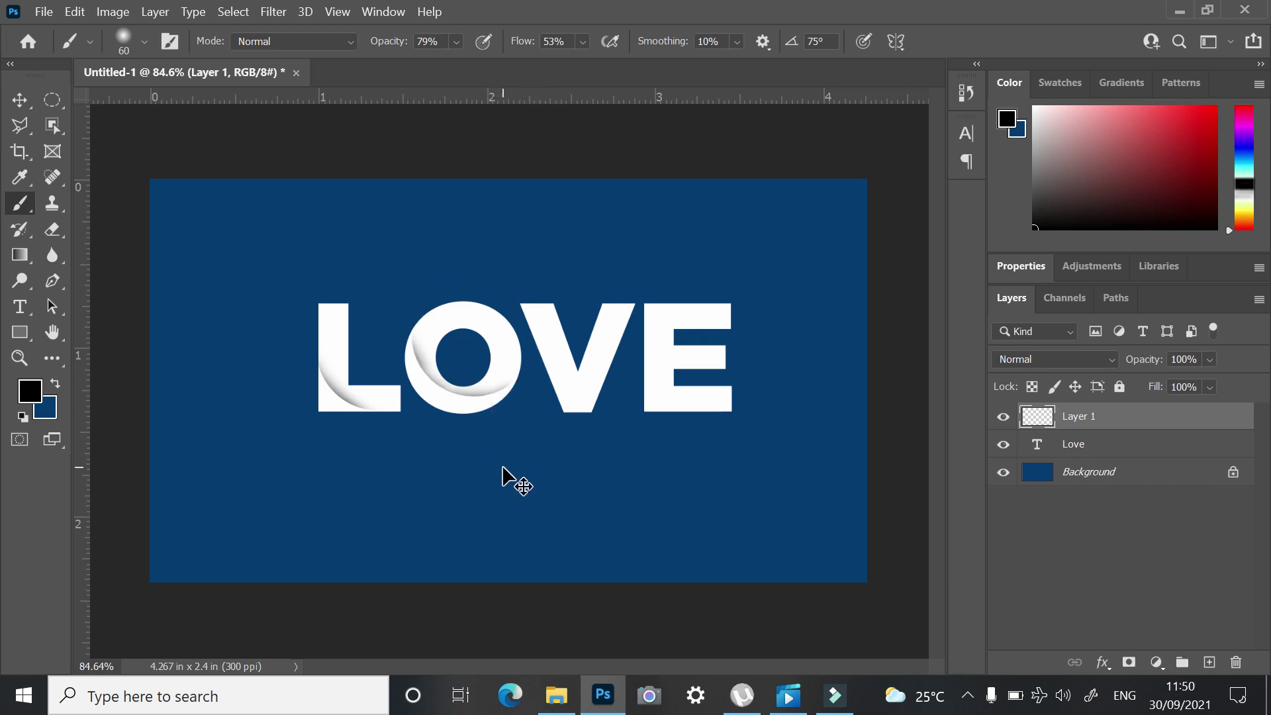
key("ctrl+z")
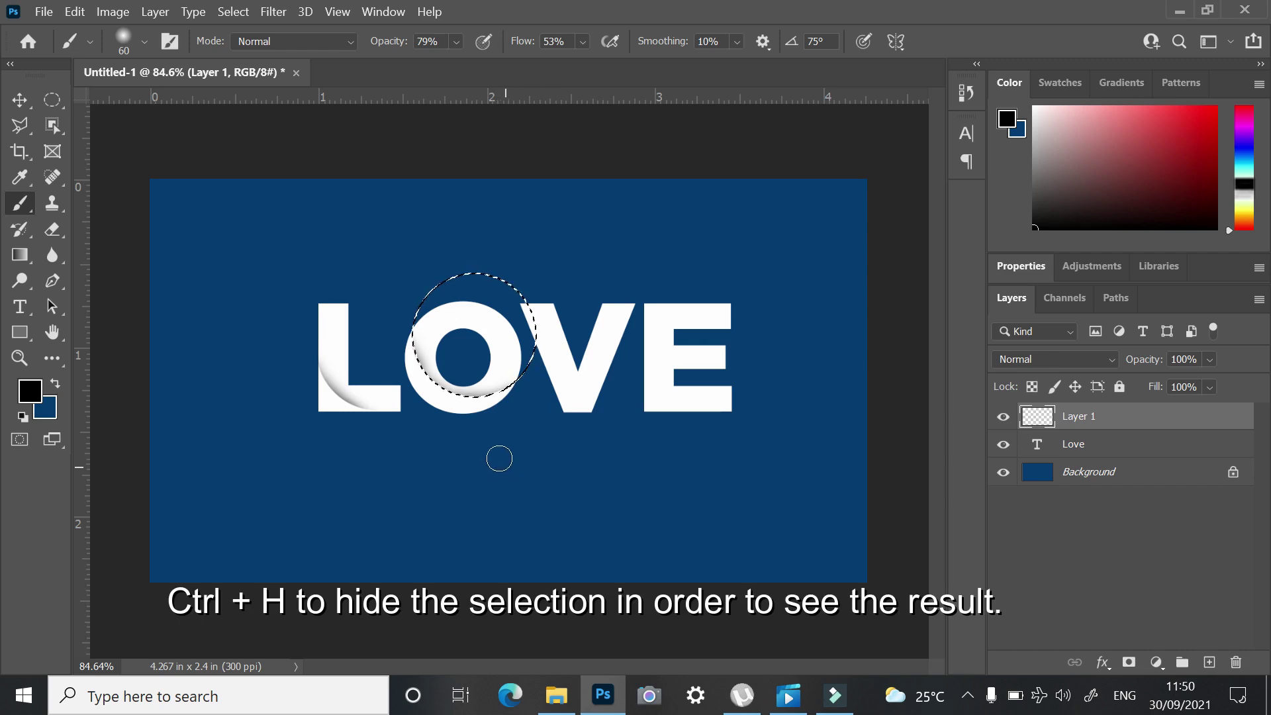
key("m")
key("shift+Right")
key("shift+Right")
key("shift+Right")
key("shift+Right")
key("shift+Right")
key("shift+Right")
key("shift+Right")
key("shift+Right")
key("shift+Right")
key("shift+Right")
key("shift+Right")
key("shift+Right")
key("shift+Right")
key("shift+Right")
key("shift+Right")
key("shift+Right")
key("shift+Right")
Position the circle over the V and paint a soft grey stroke at its lower left
key("Left")
key("Left")
key("Left")
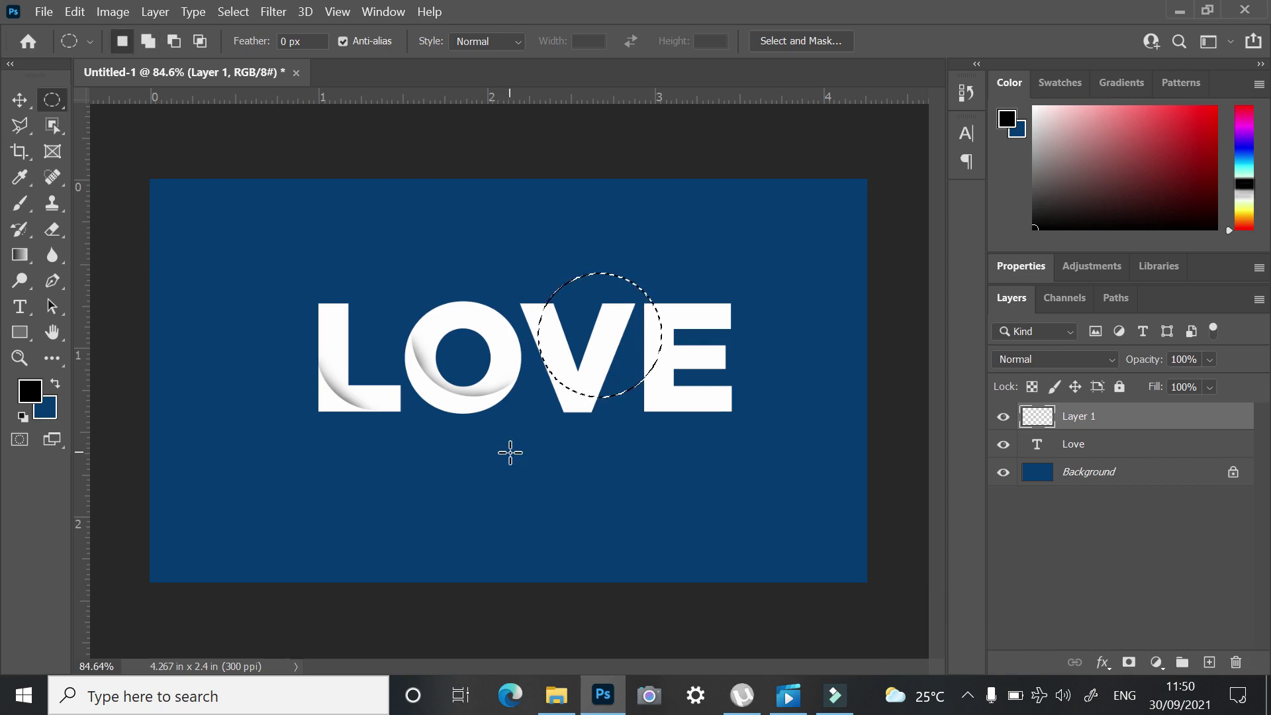
key("shift+Up")
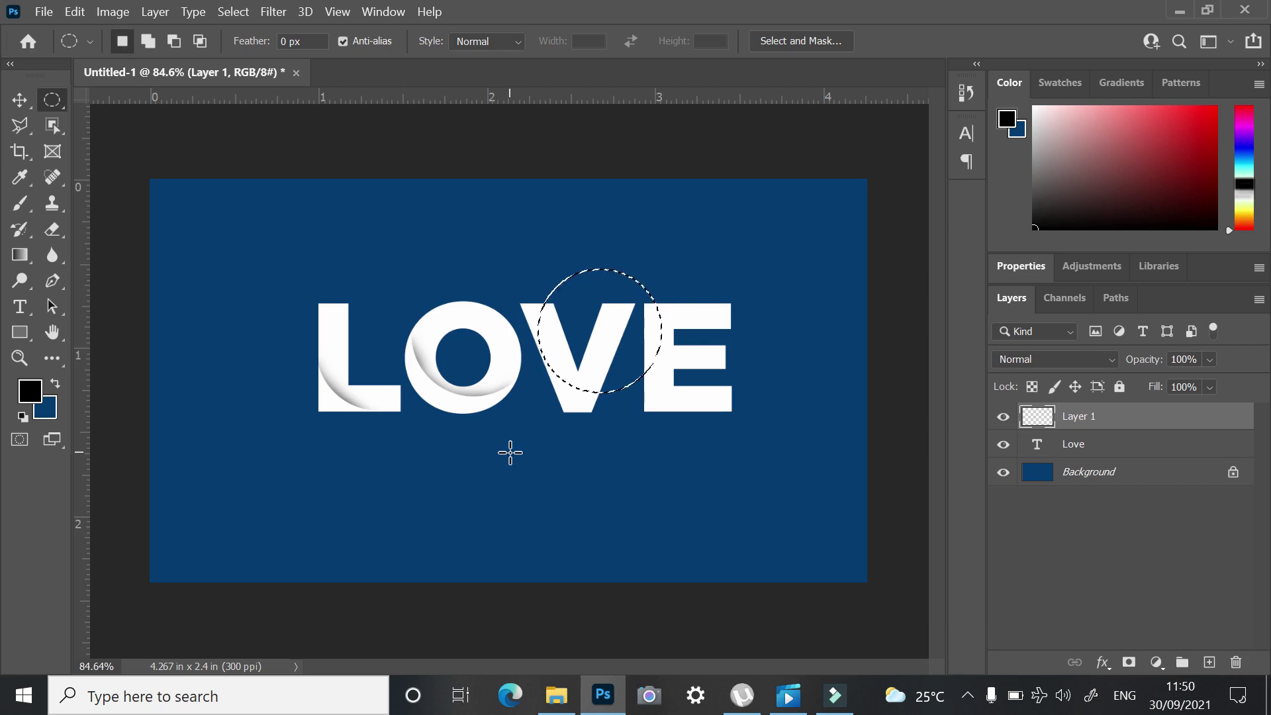
key("Left")
key("Left")
key("Left")
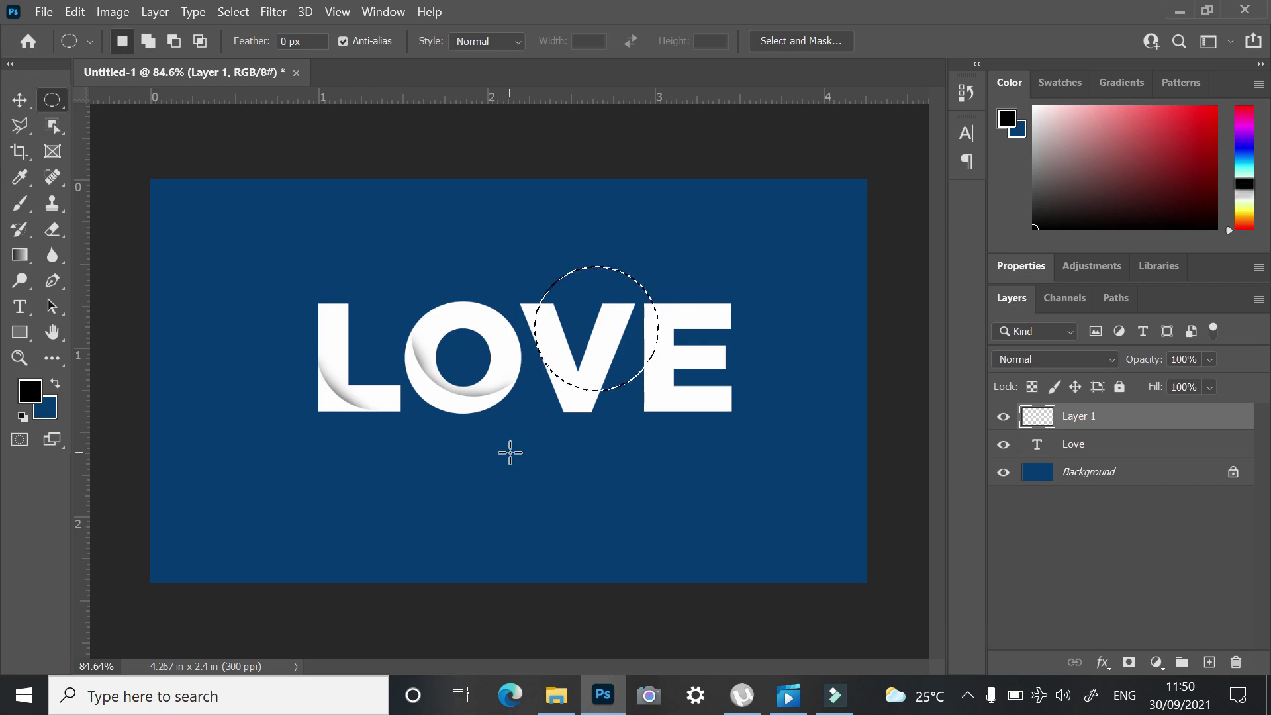
key("b")
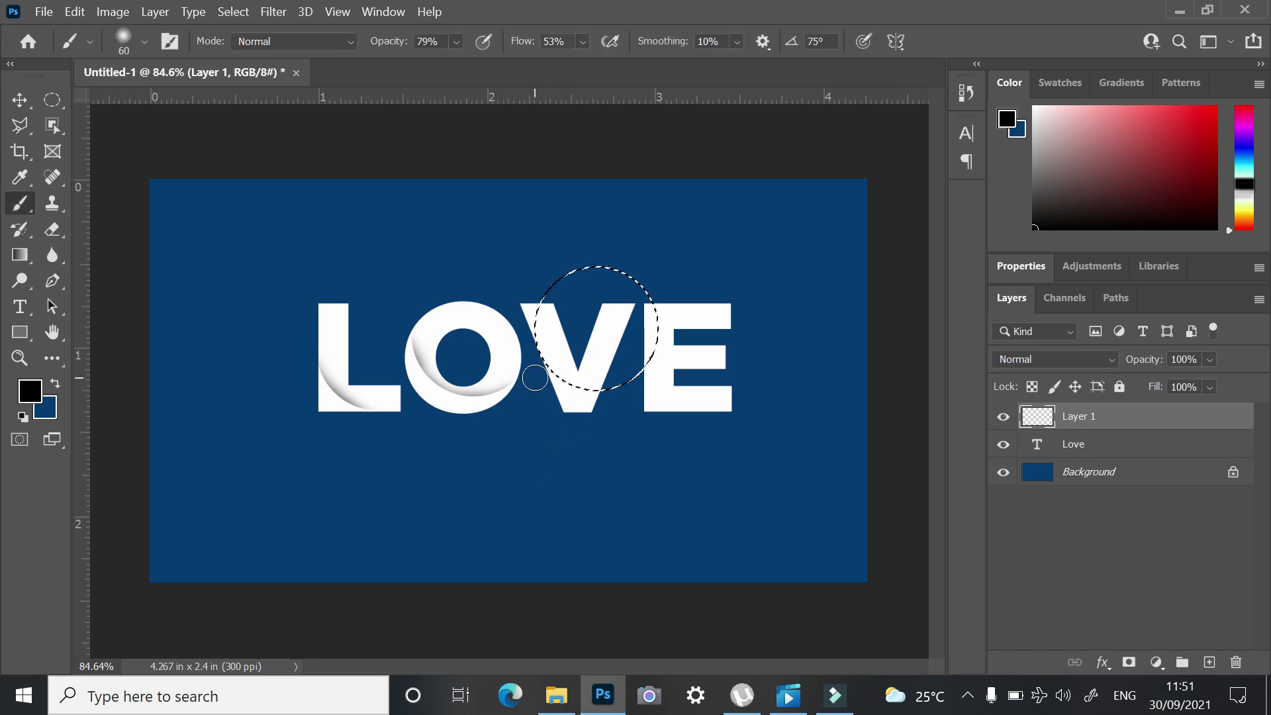
left_click_drag(541, 405, 583, 397)
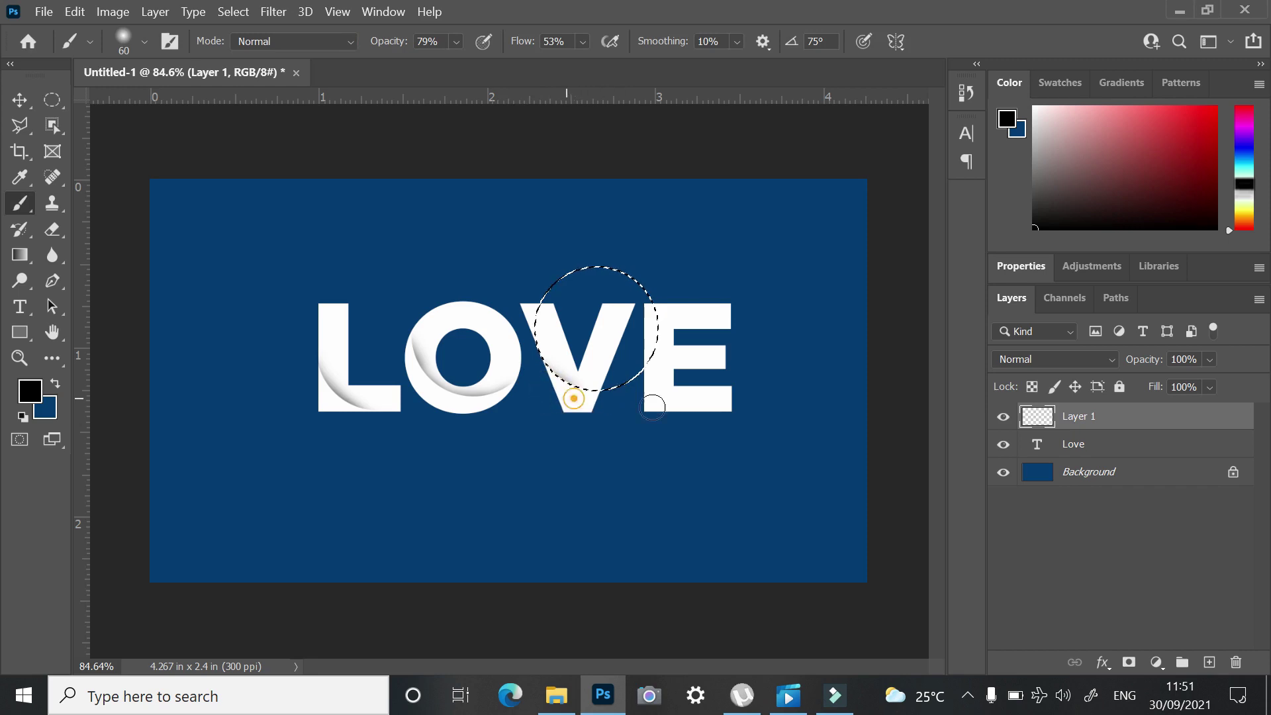
key("ctrl+d")
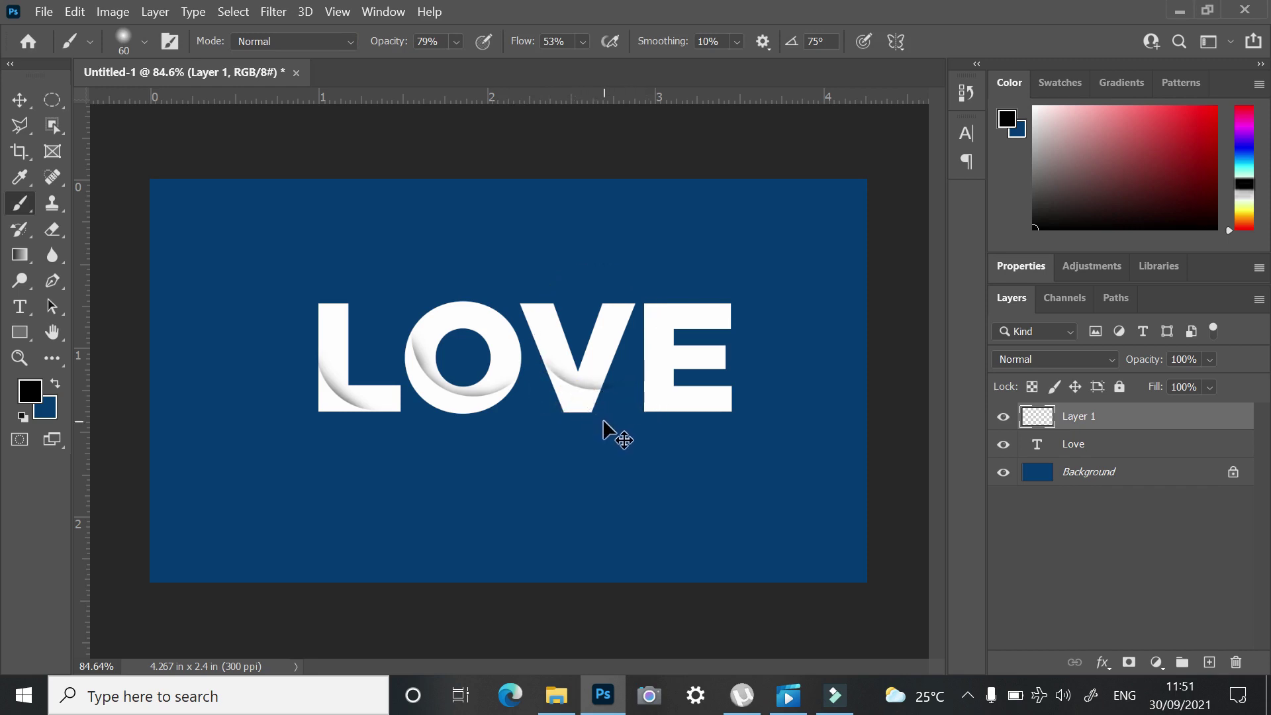
key("ctrl+shift+d")
Move the circular selection down and right over the E
key("m")
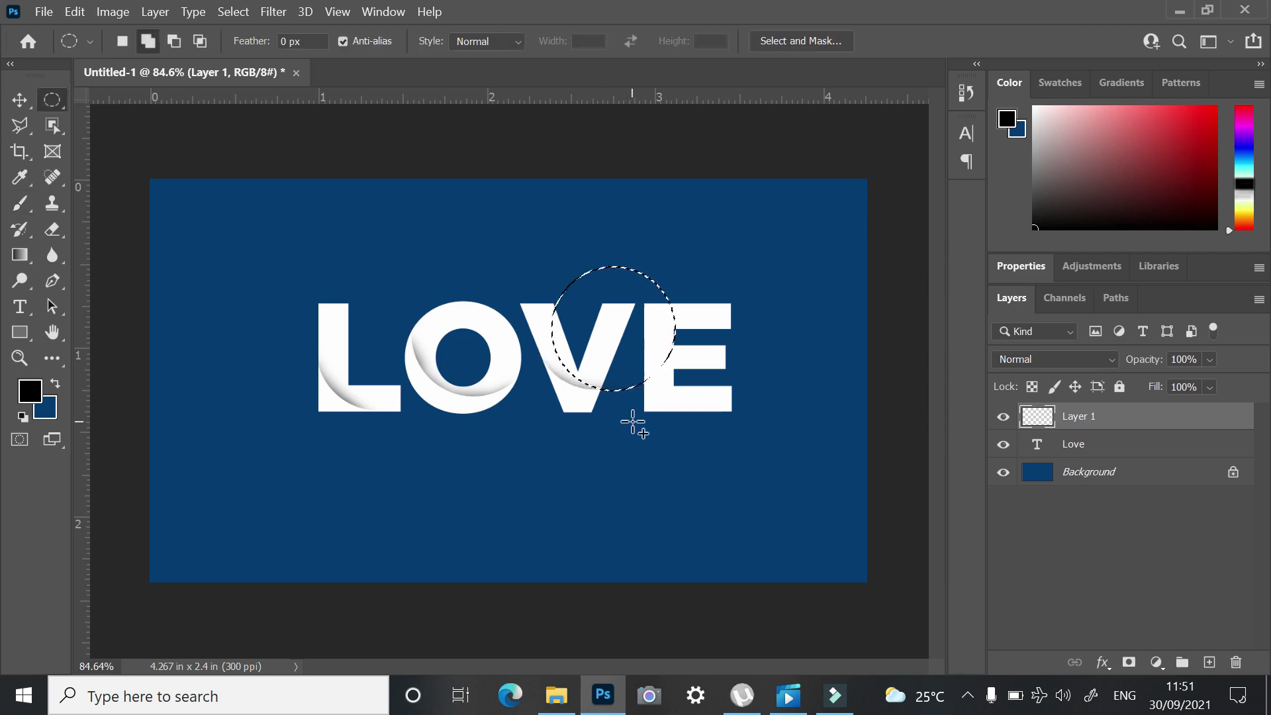
key("shift+Right")
key("shift+Right")
key("shift+Right")
key("shift+Down")
key("shift+Right")
key("shift+Right")
key("shift+Right")
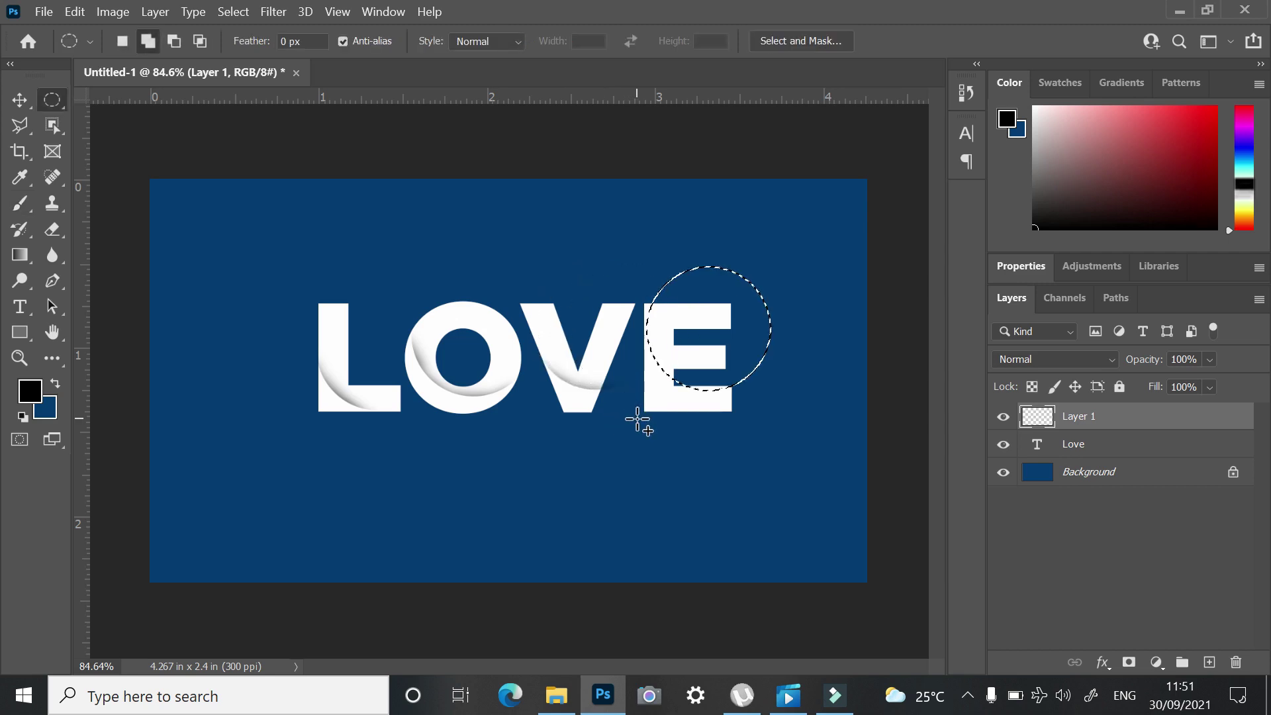
key("shift+Down")
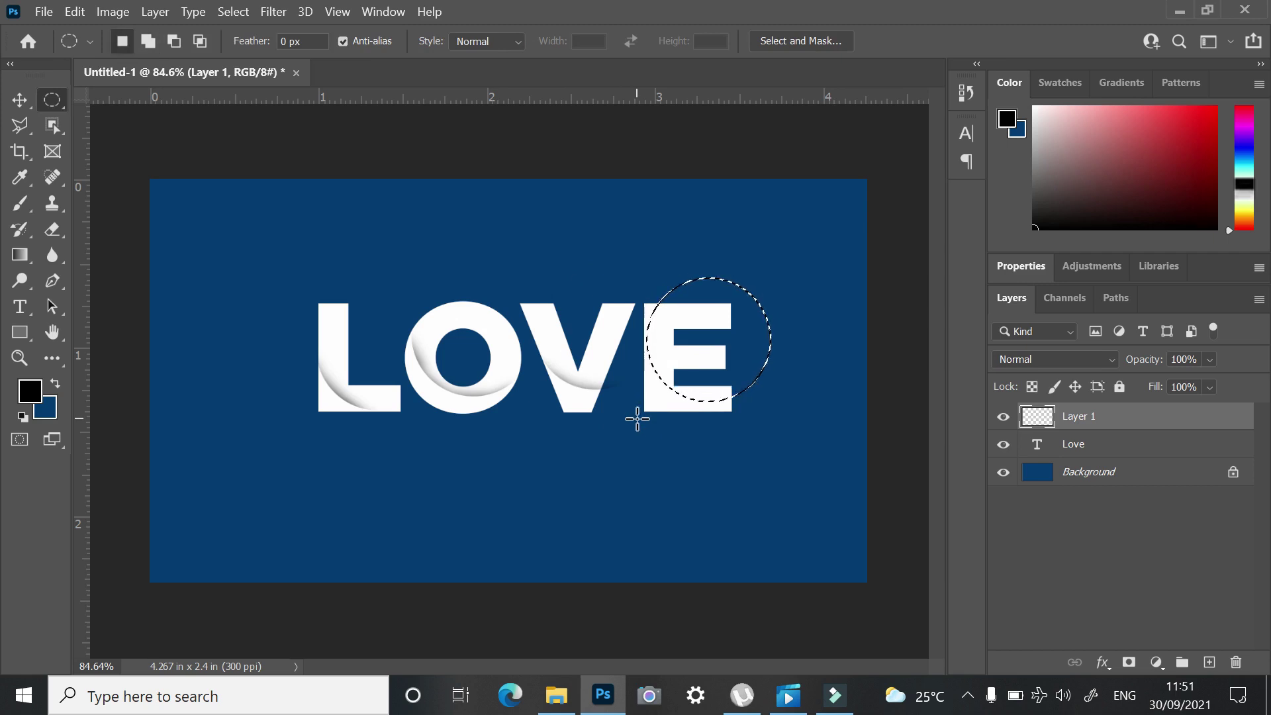
key("Left")
key("Left")
key("Left")
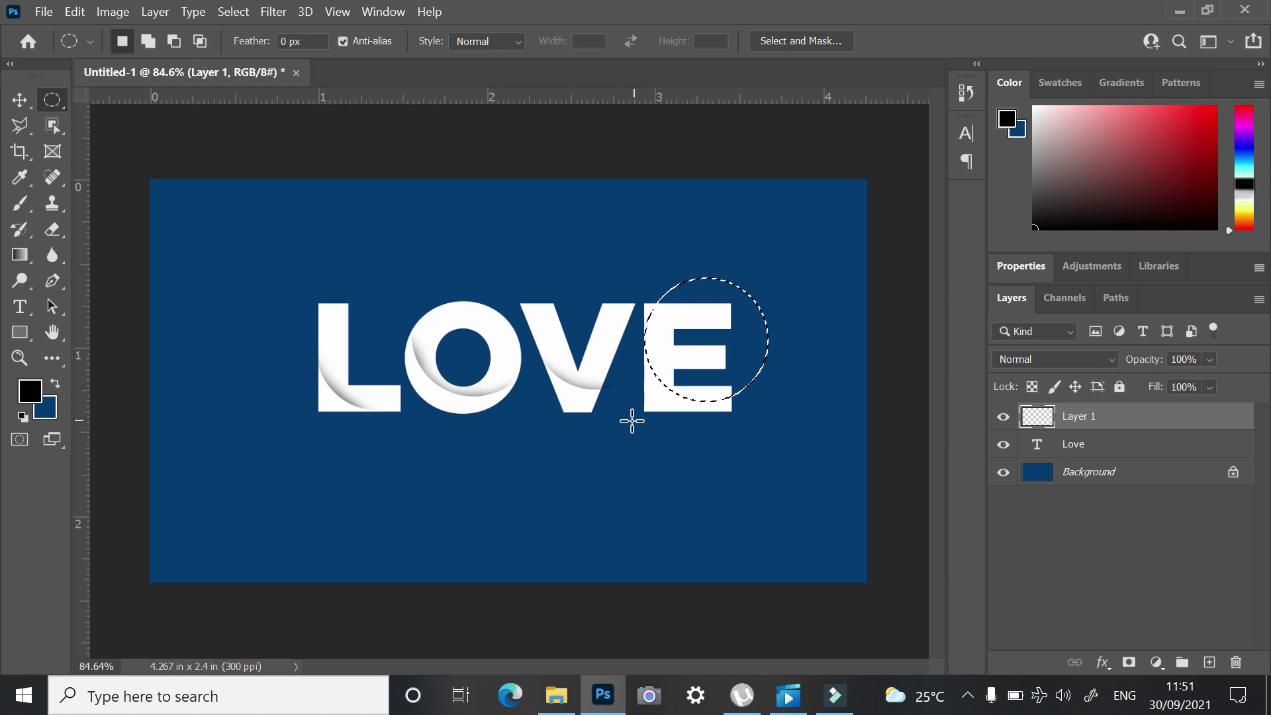
Brush a soft grey shadow across the E's bottom, toggling the selection to review
key("b")
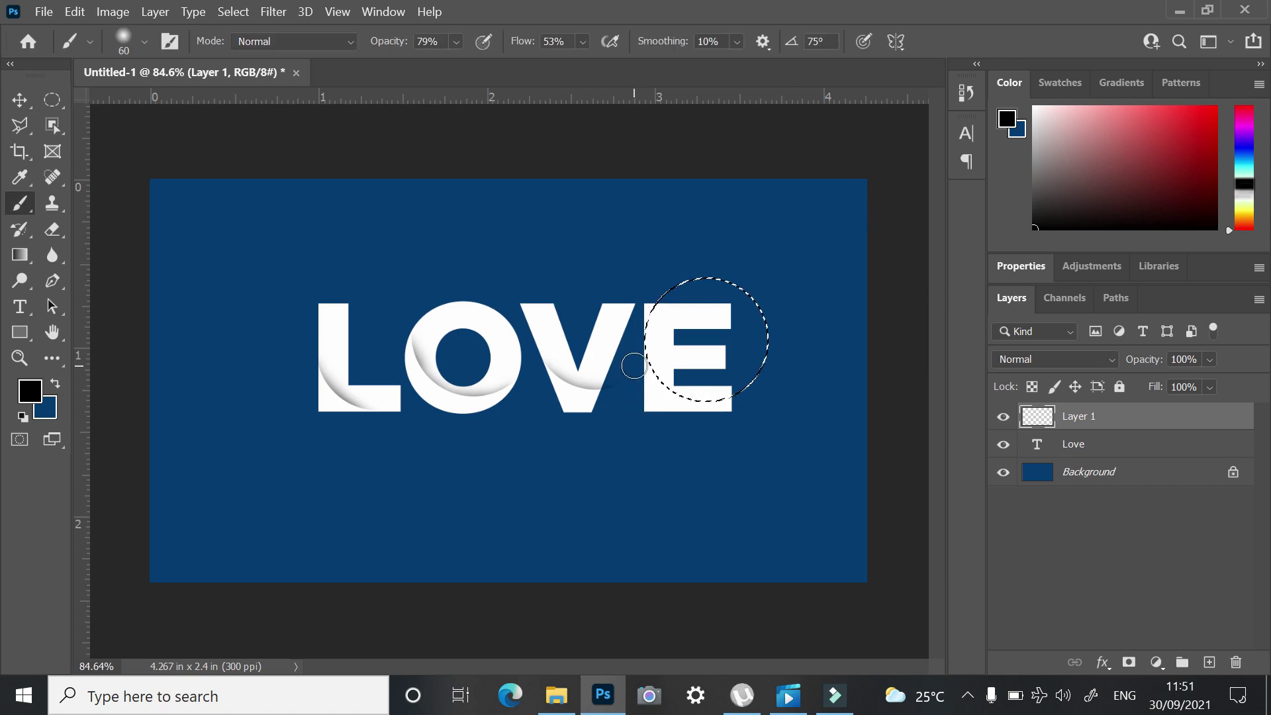
left_click(633, 361)
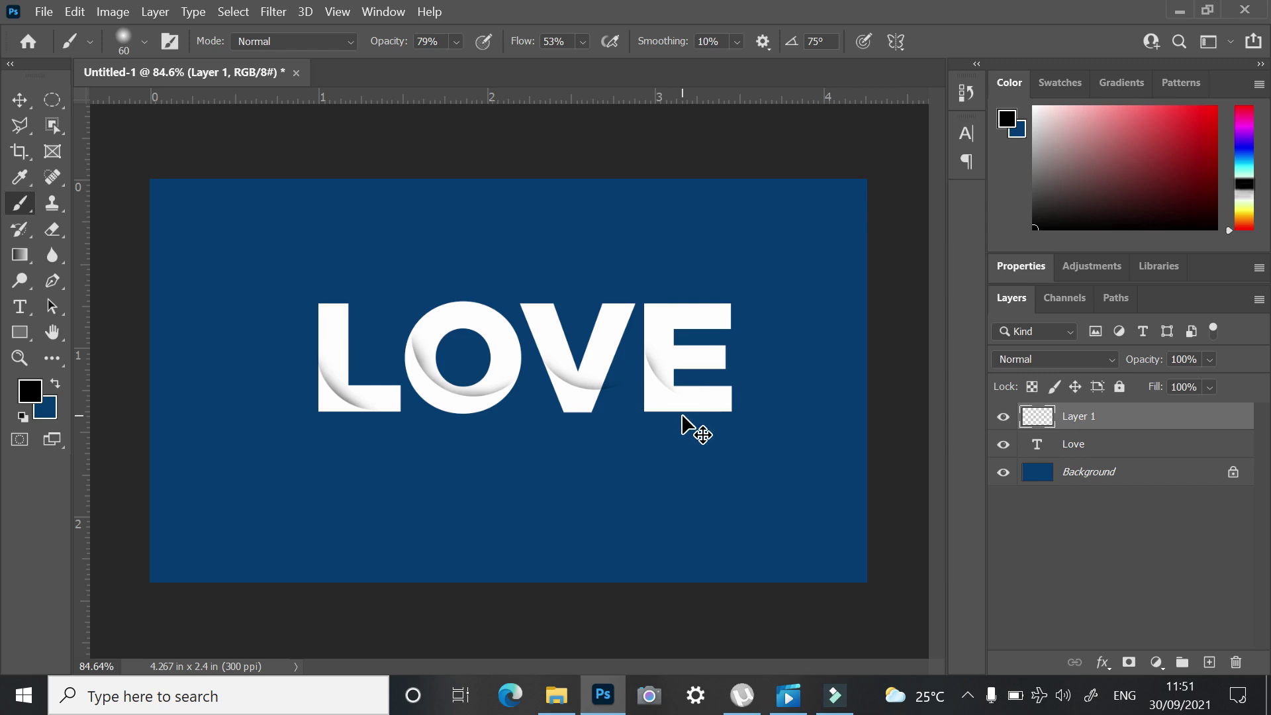
key("ctrl+z")
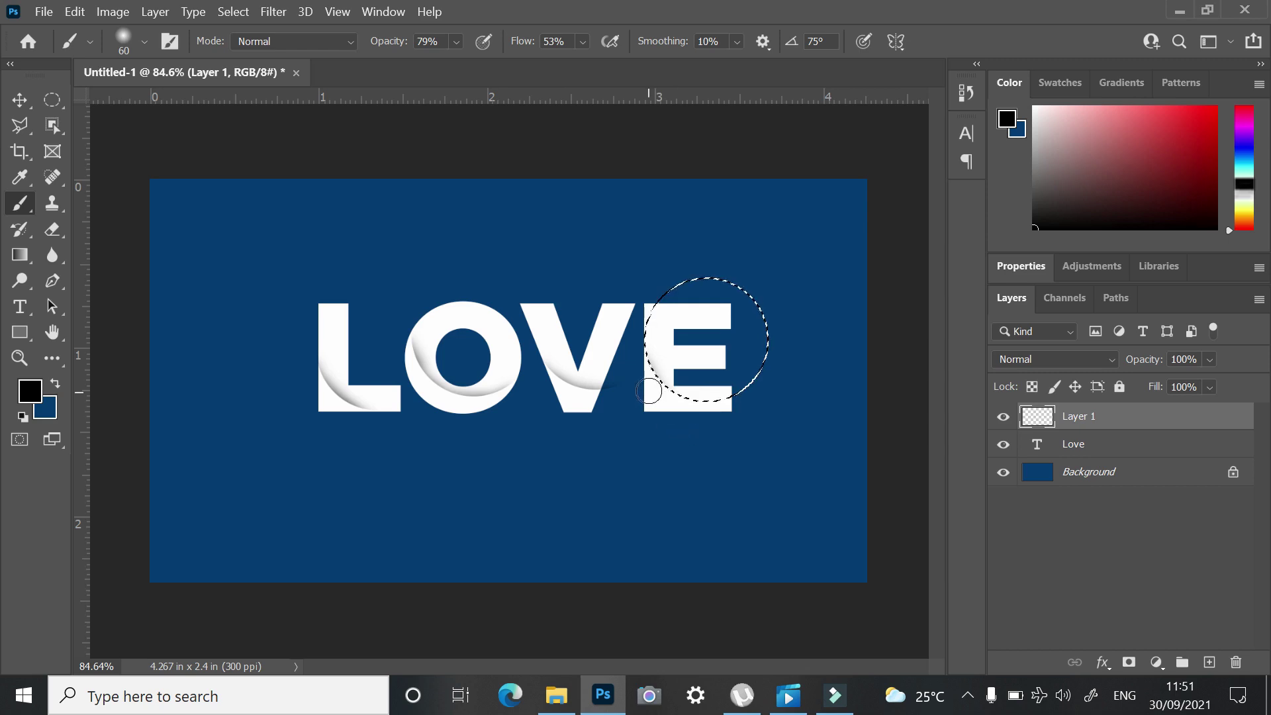
left_click_drag(687, 417, 728, 423)
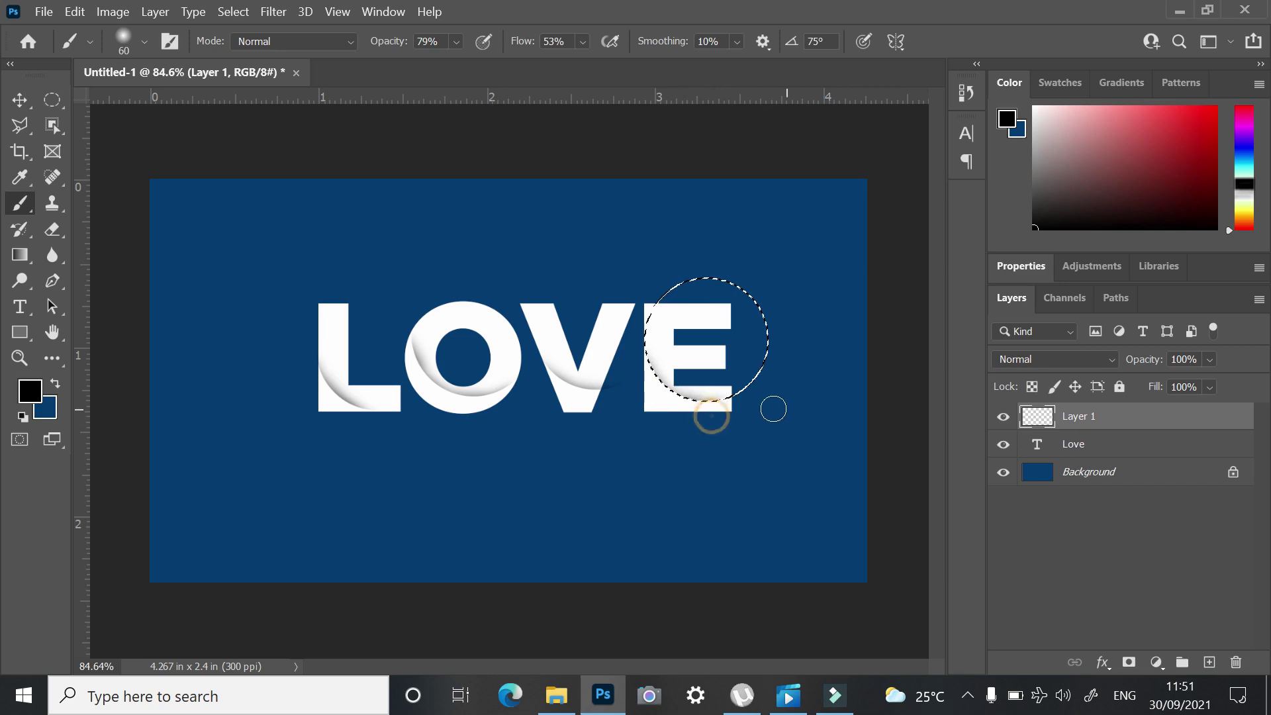
key("ctrl+d")
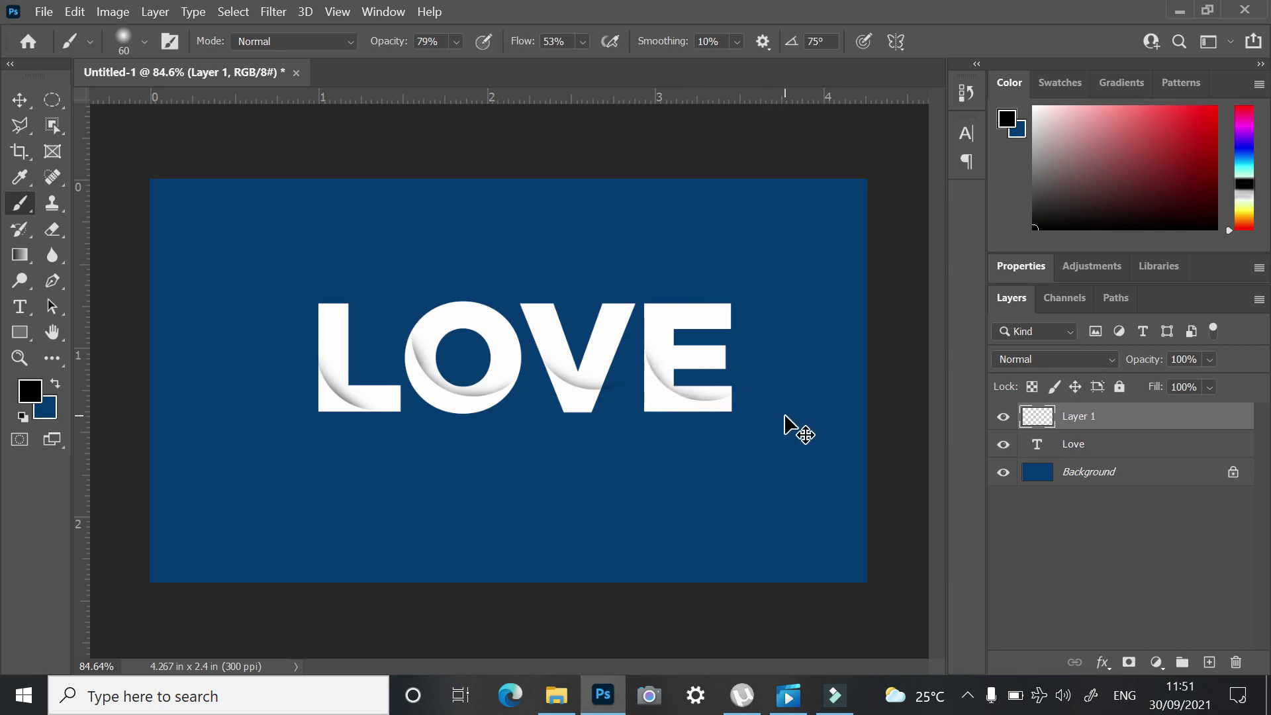
key("ctrl+shift+d")
left_click(715, 417)
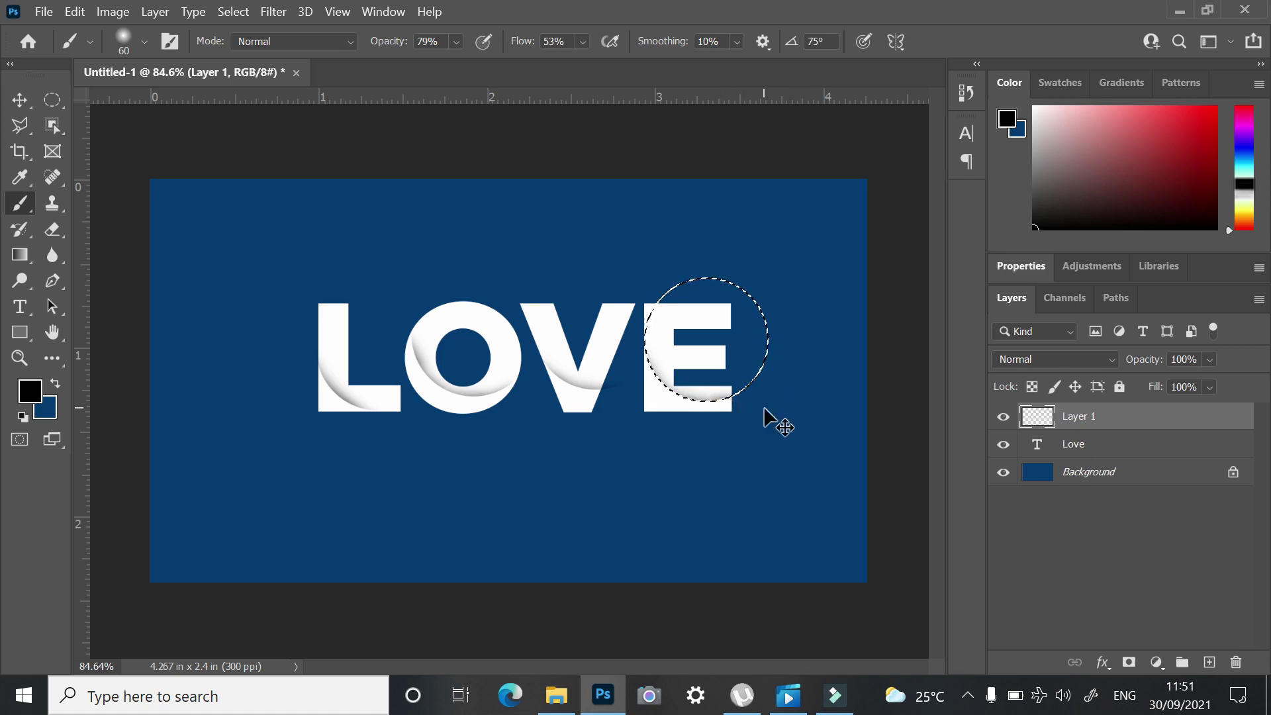
key("ctrl+d")
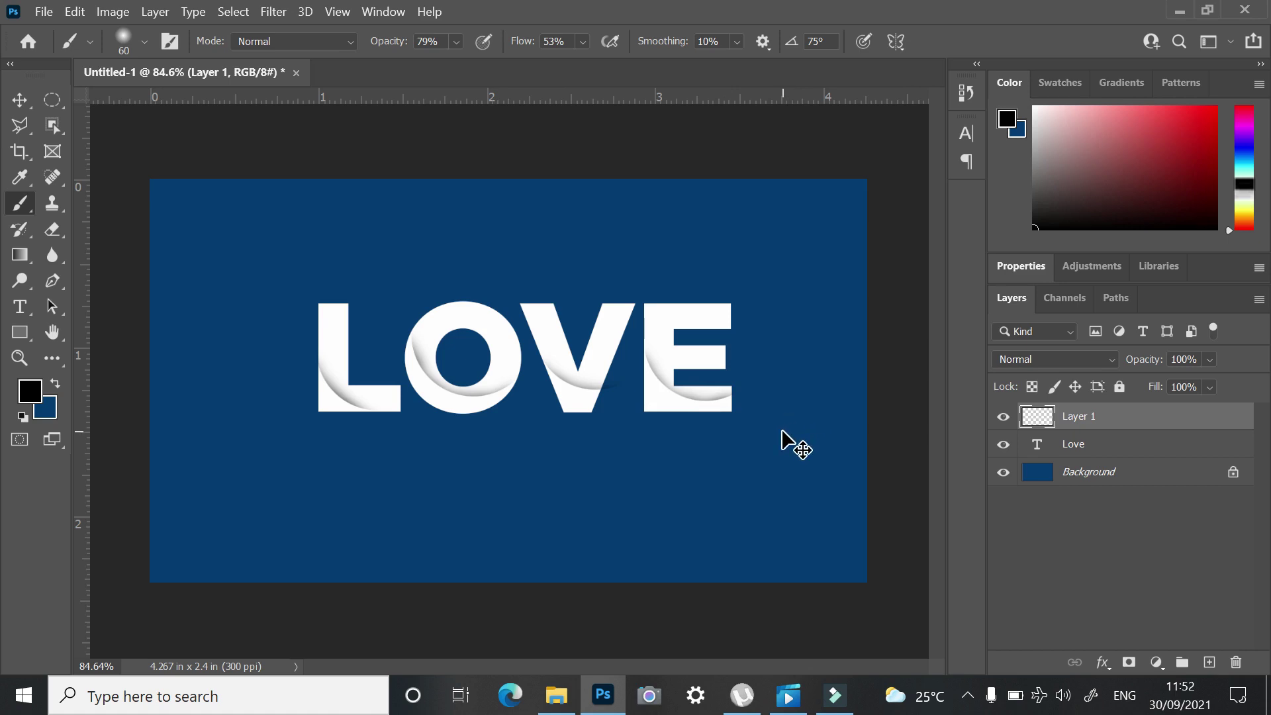
key("ctrl+shift+d")
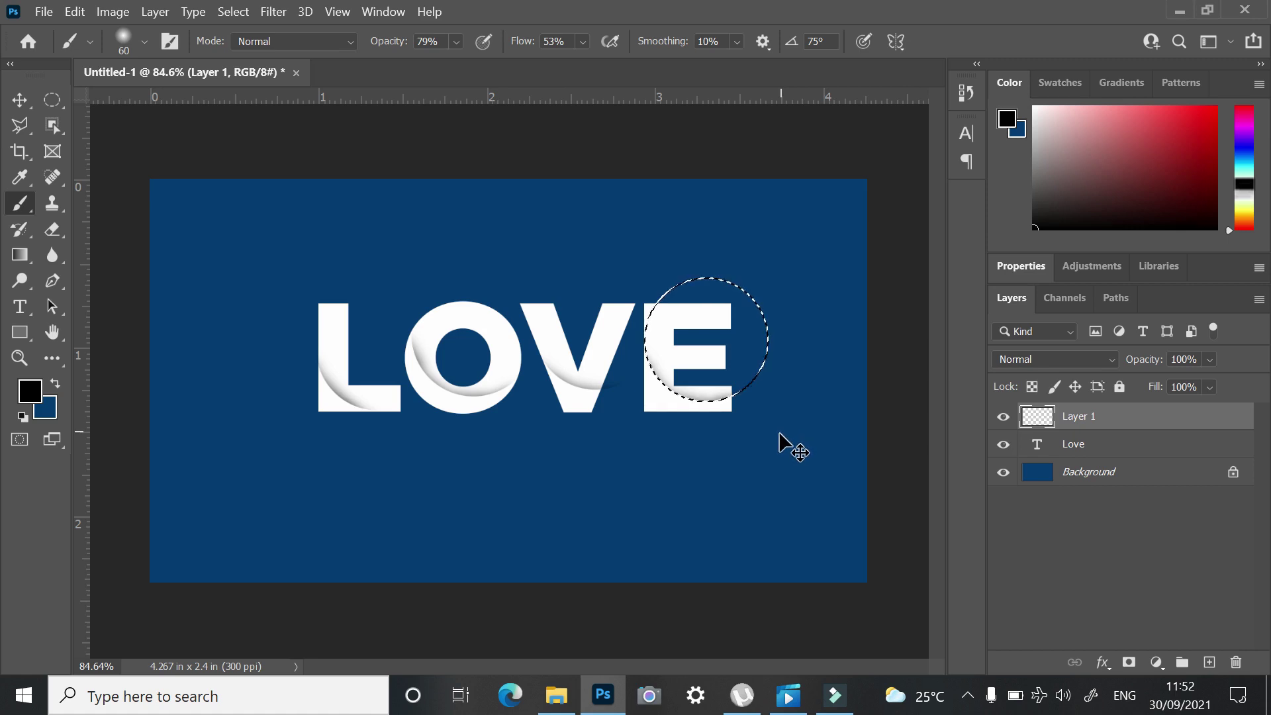
key("ctrl+d")
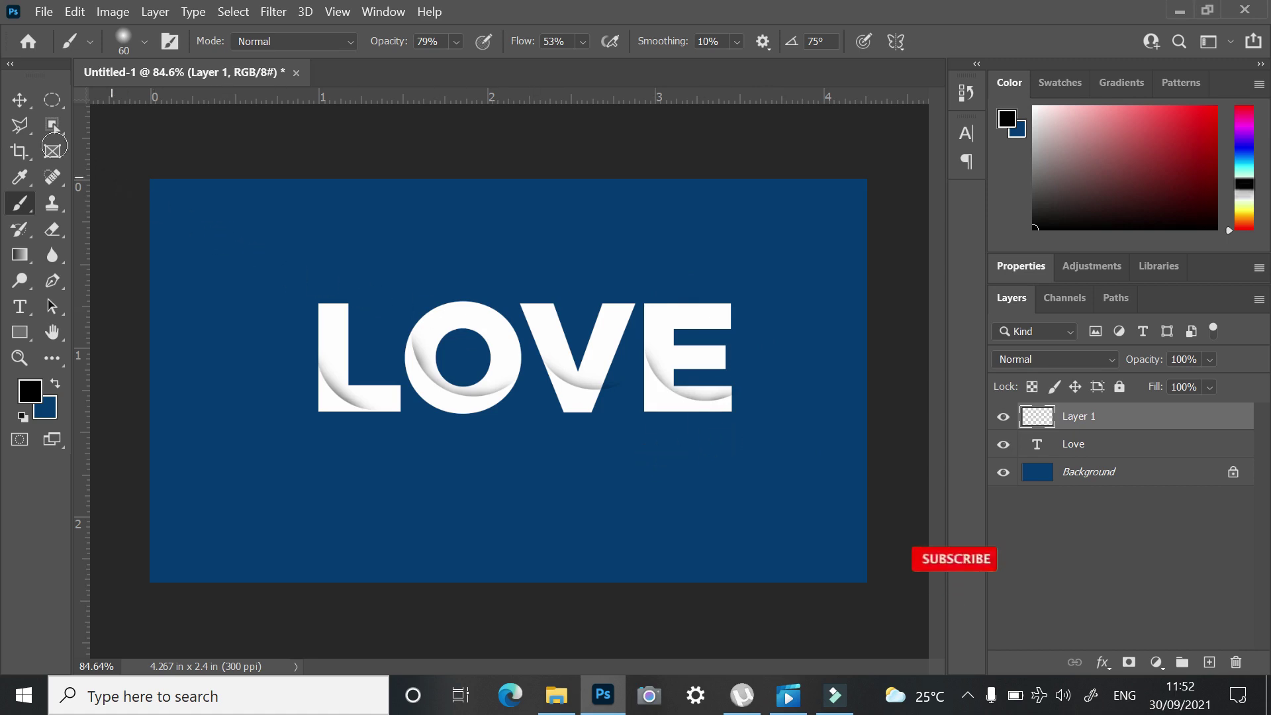
Choose the Polygonal Lasso and zoom in on the V's right edge
left_click(15, 125)
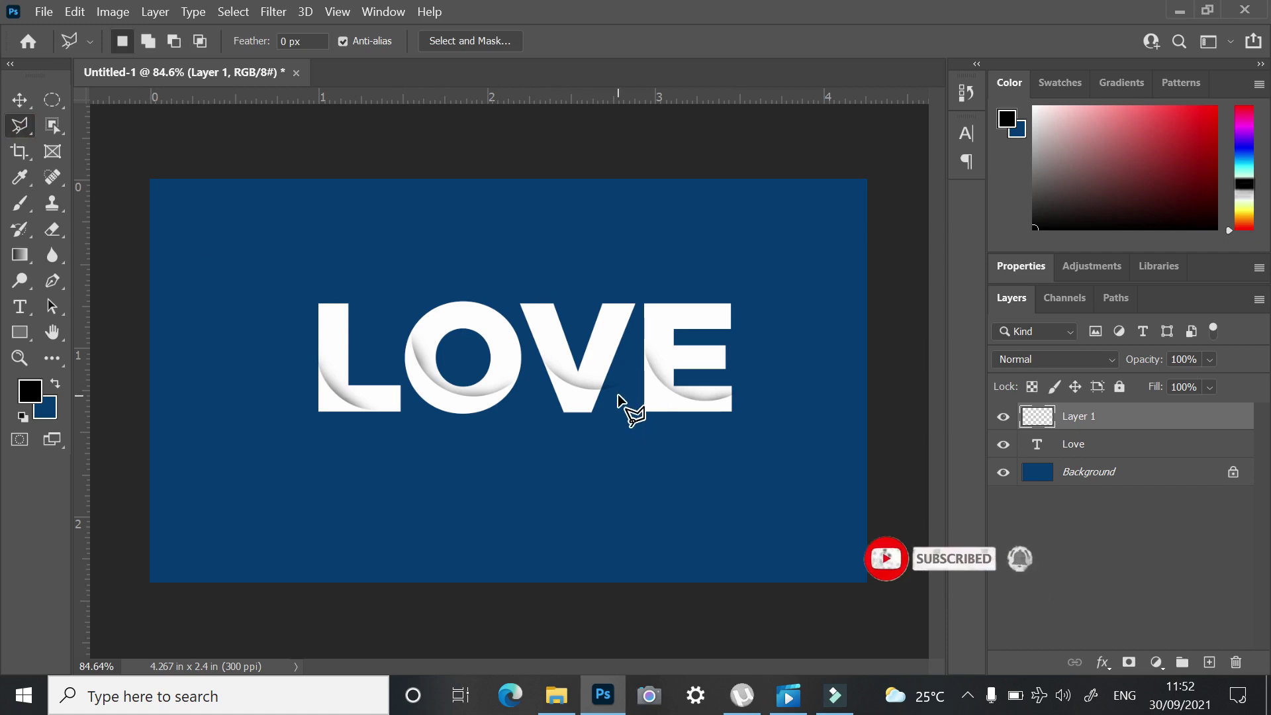
scroll(620, 392, "up", 2)
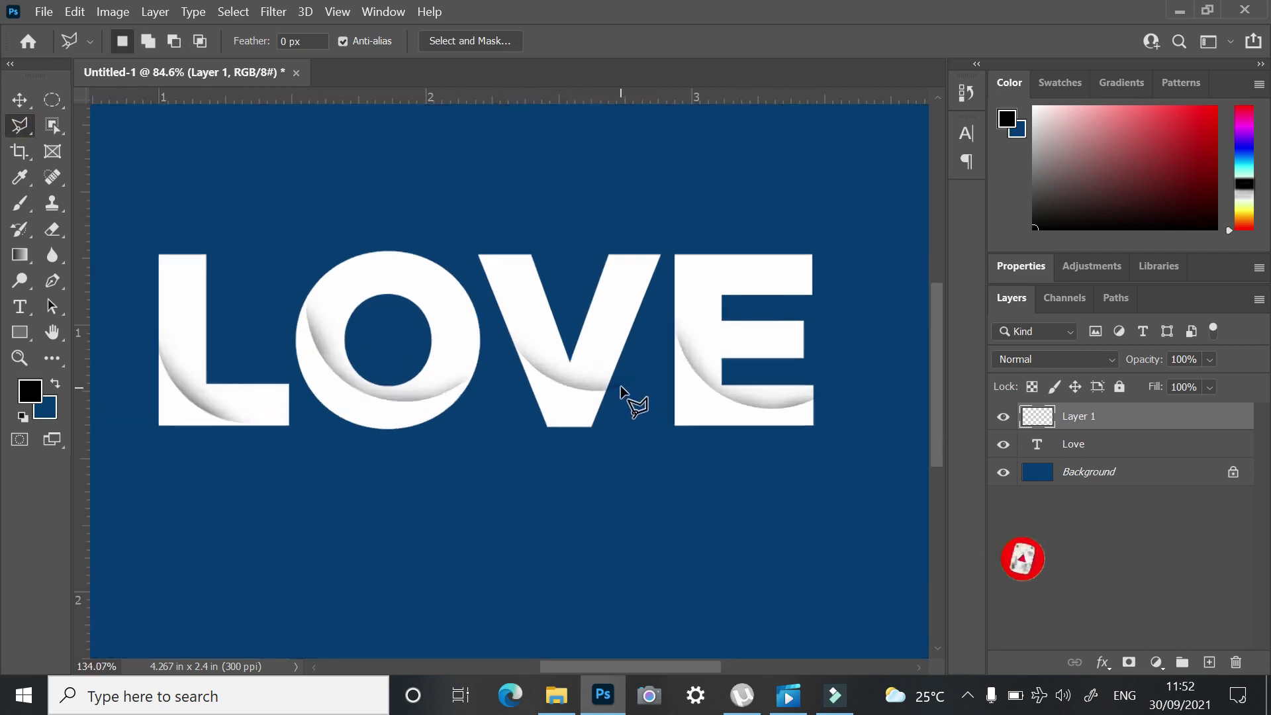
scroll(618, 391, "up", 2)
scroll(616, 377, "up", 2)
scroll(616, 377, "up", 2)
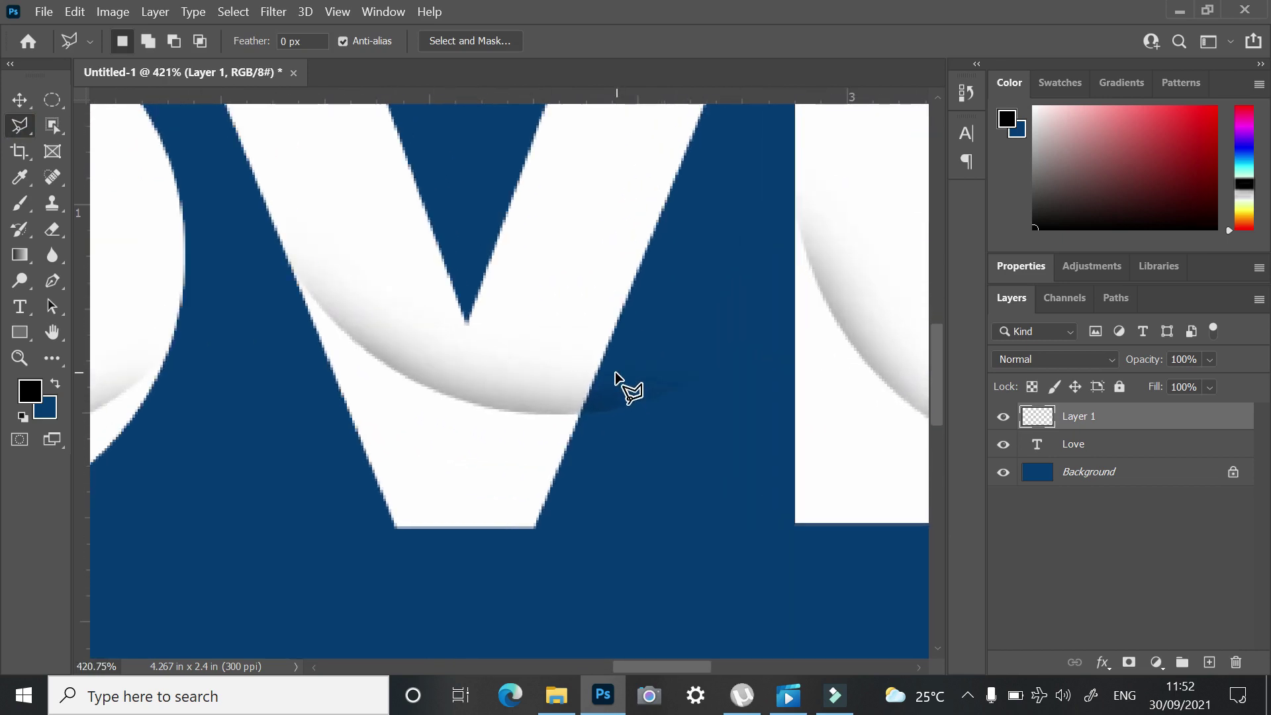
scroll(615, 376, "up", 2)
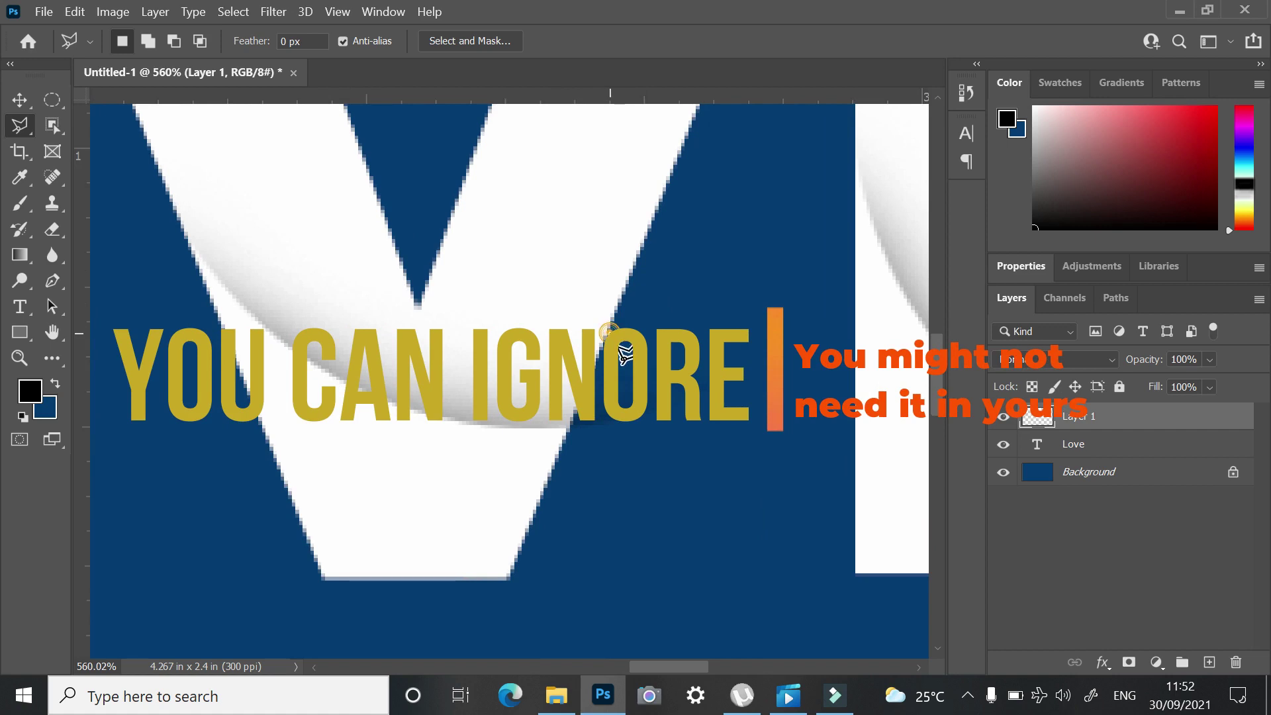
Outline the shadow overspill beside the V, clear it, and drop the selection
left_click(530, 535)
left_click(688, 528)
left_click(814, 329)
left_click(823, 235)
left_click(625, 349)
key("ctrl+d")
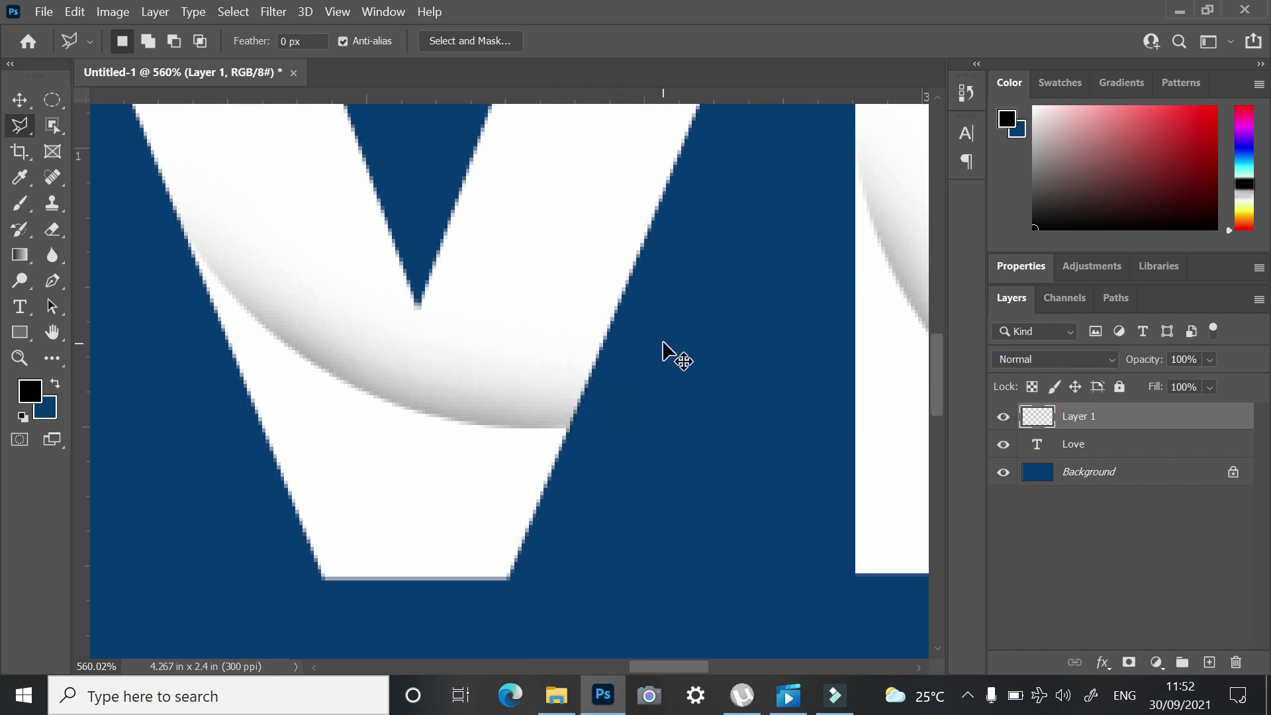
key("ctrl+0")
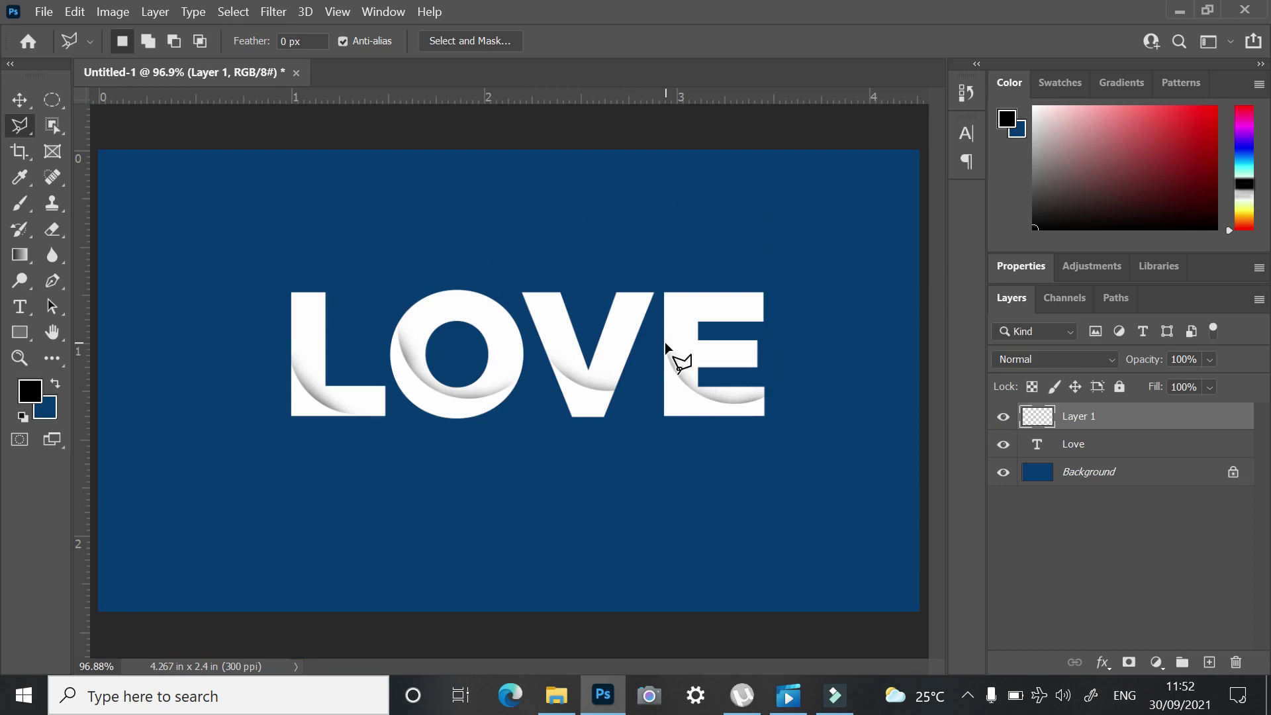